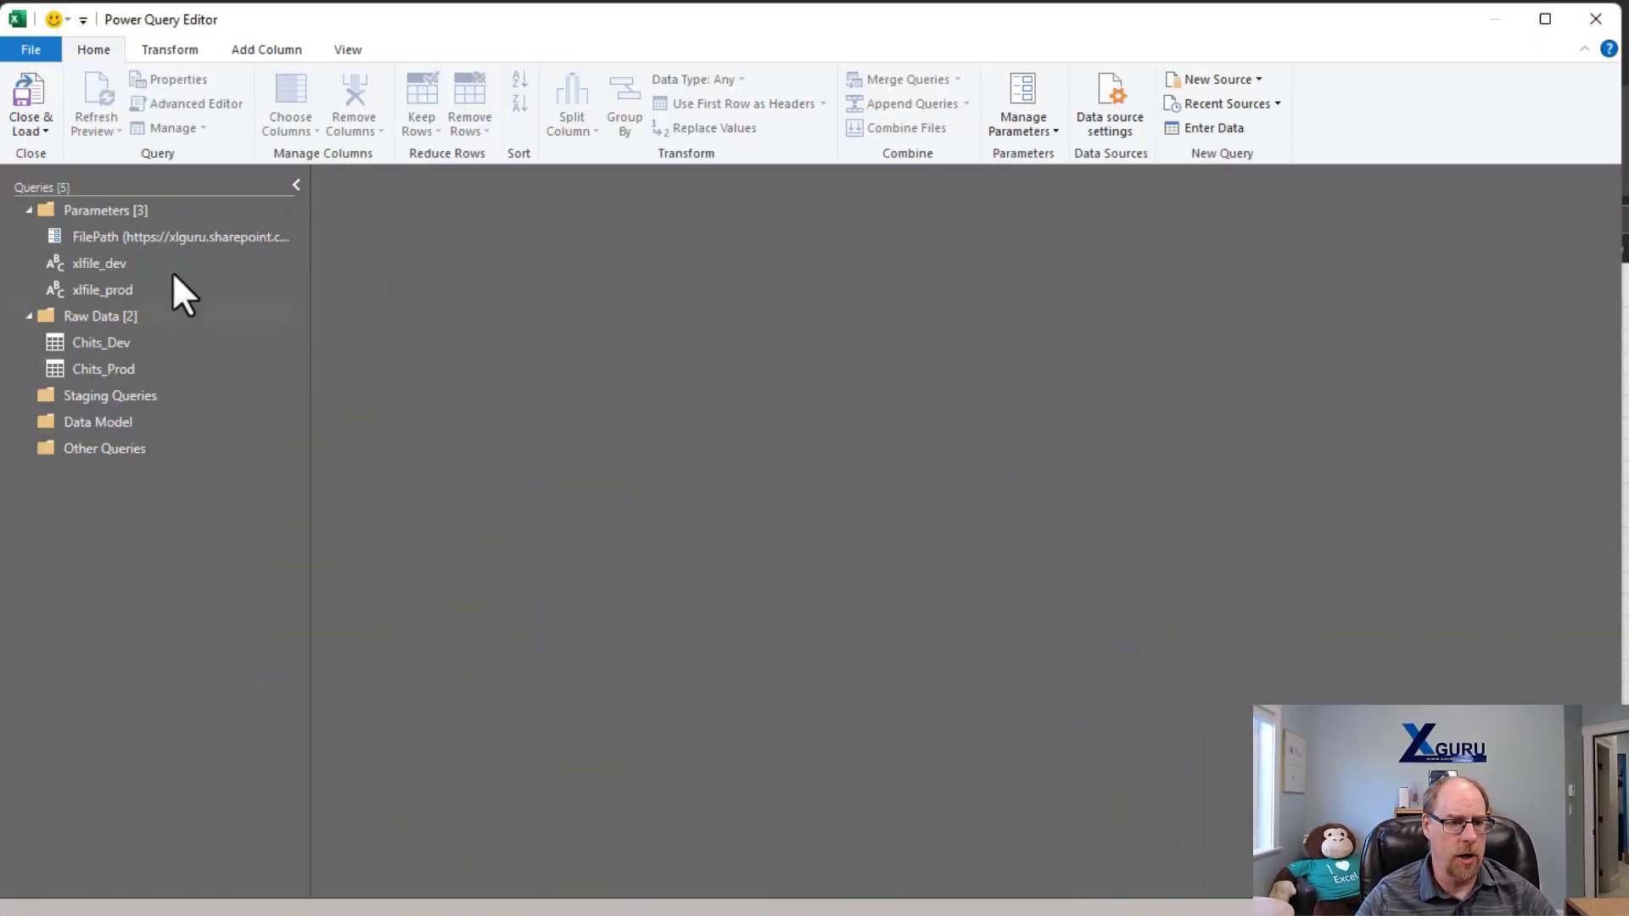
- Inspect the FilePath, xlfile_prod and xlfile_dev parameter values, ending on xlfile_dev's Chits-2013-12.xlsx
click(170, 237)
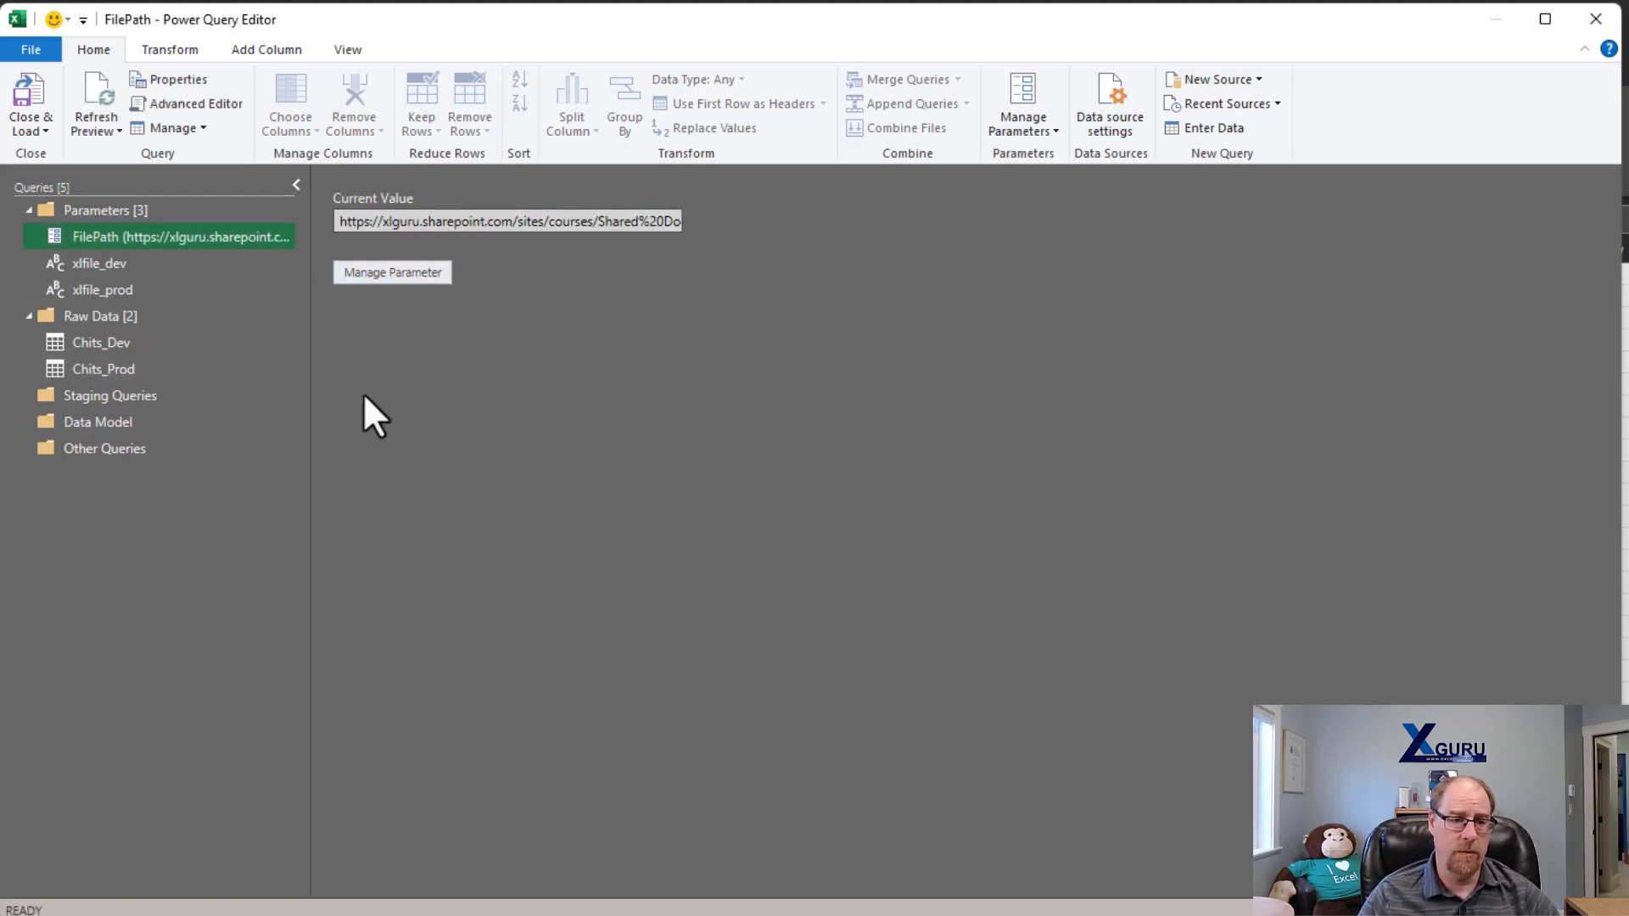
click(162, 292)
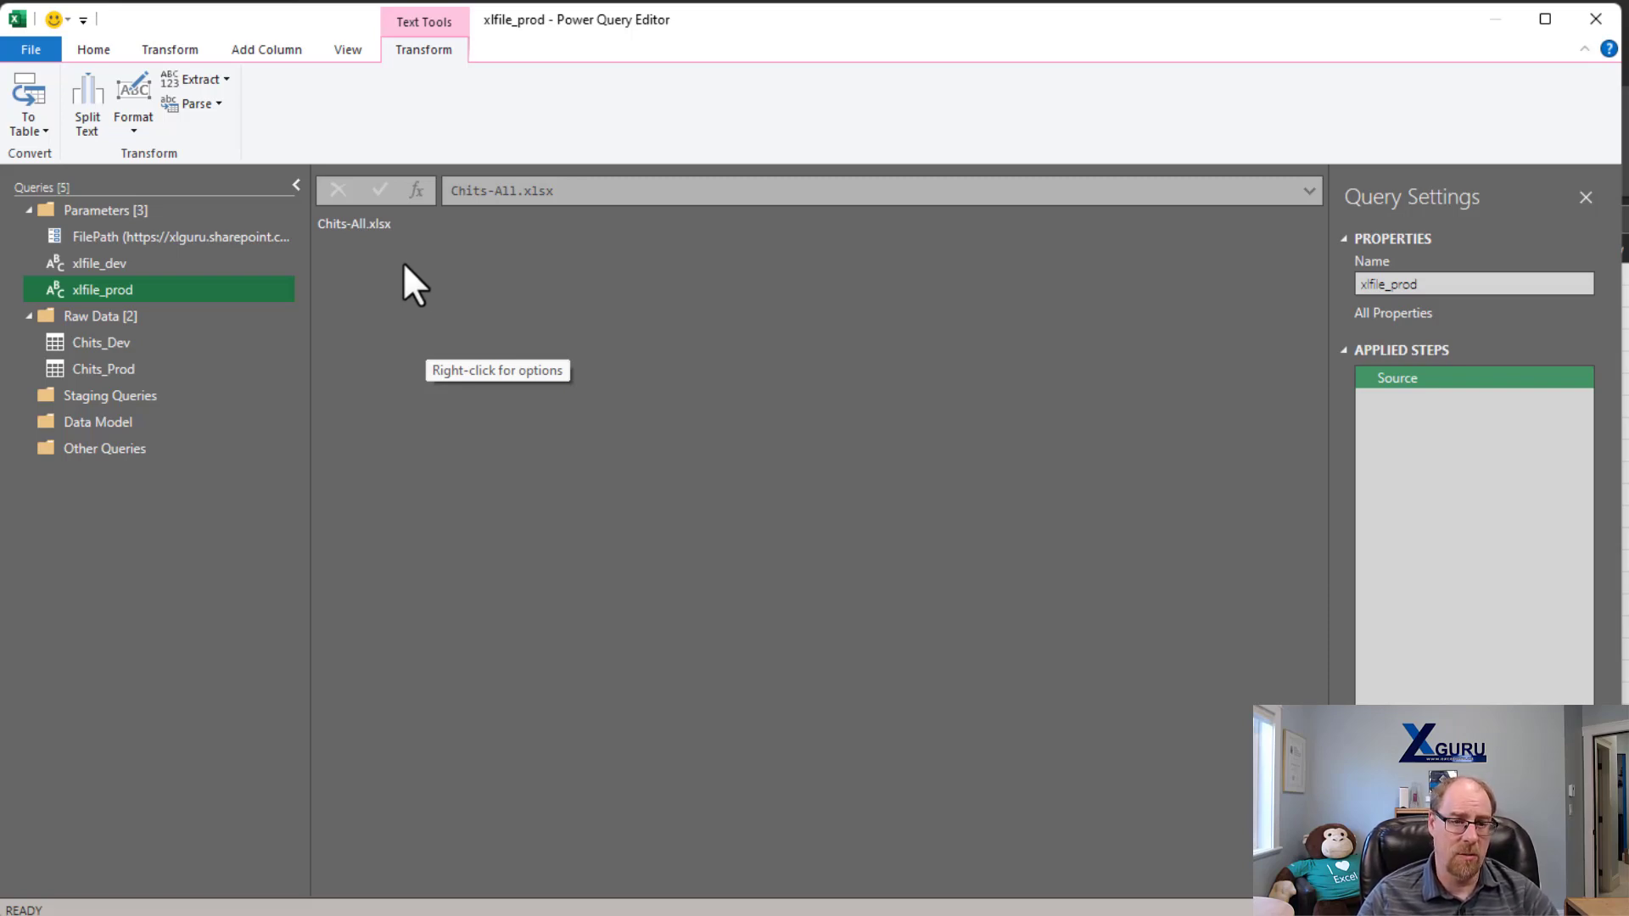
click(180, 262)
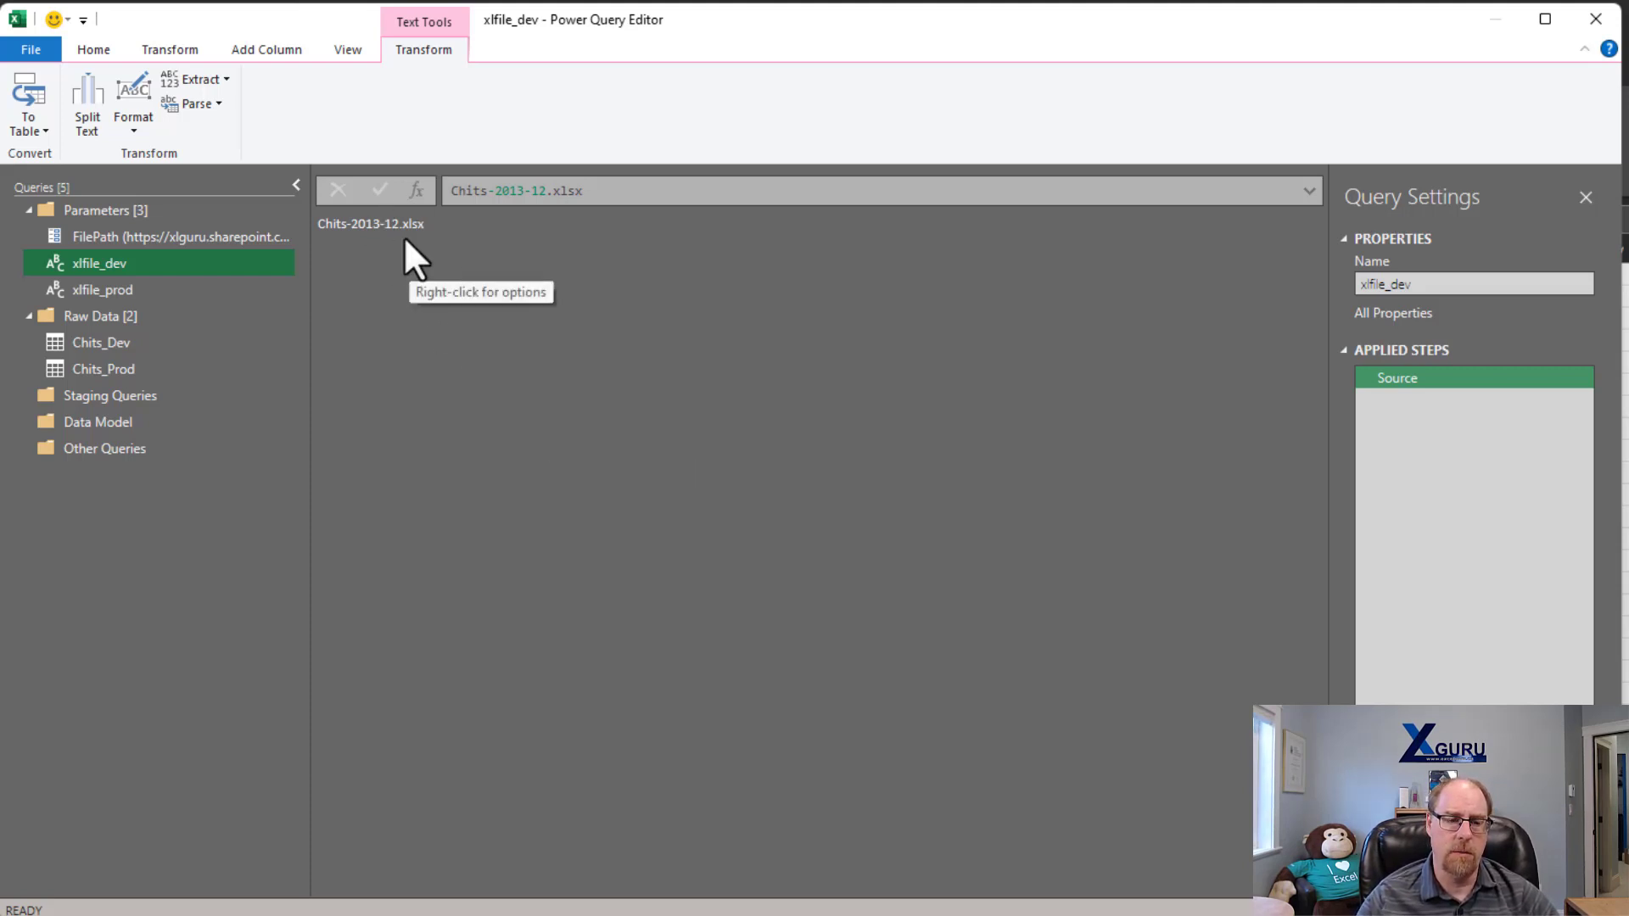
- Preview the Chits_Dev and Chits_Prod data tables, then select the Parameters folder
click(129, 342)
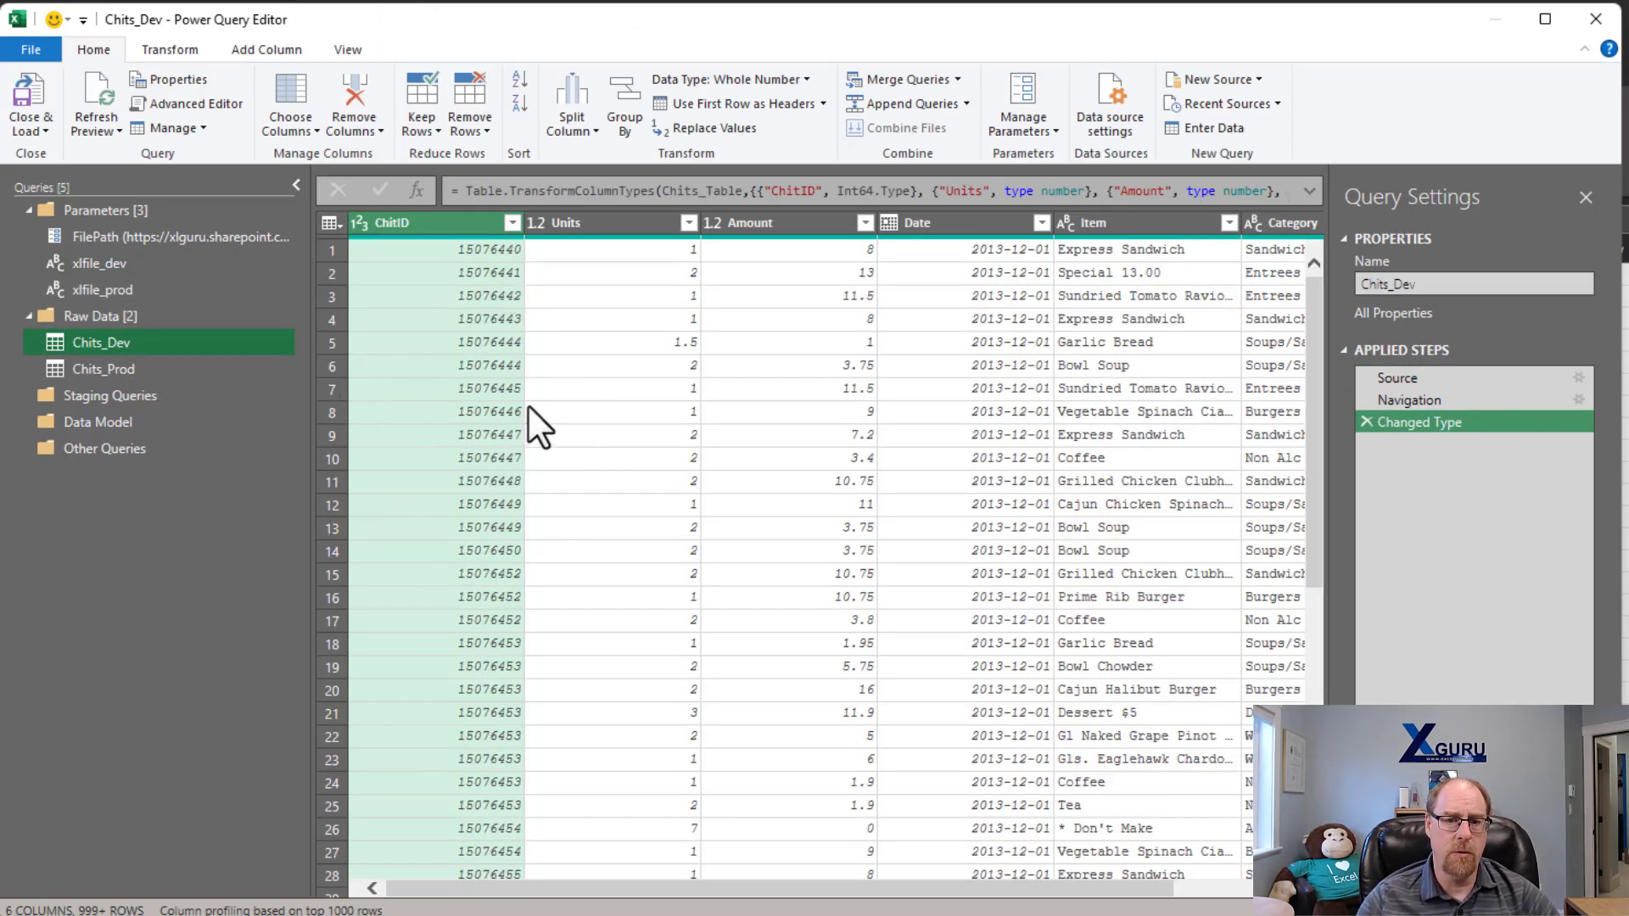
click(170, 361)
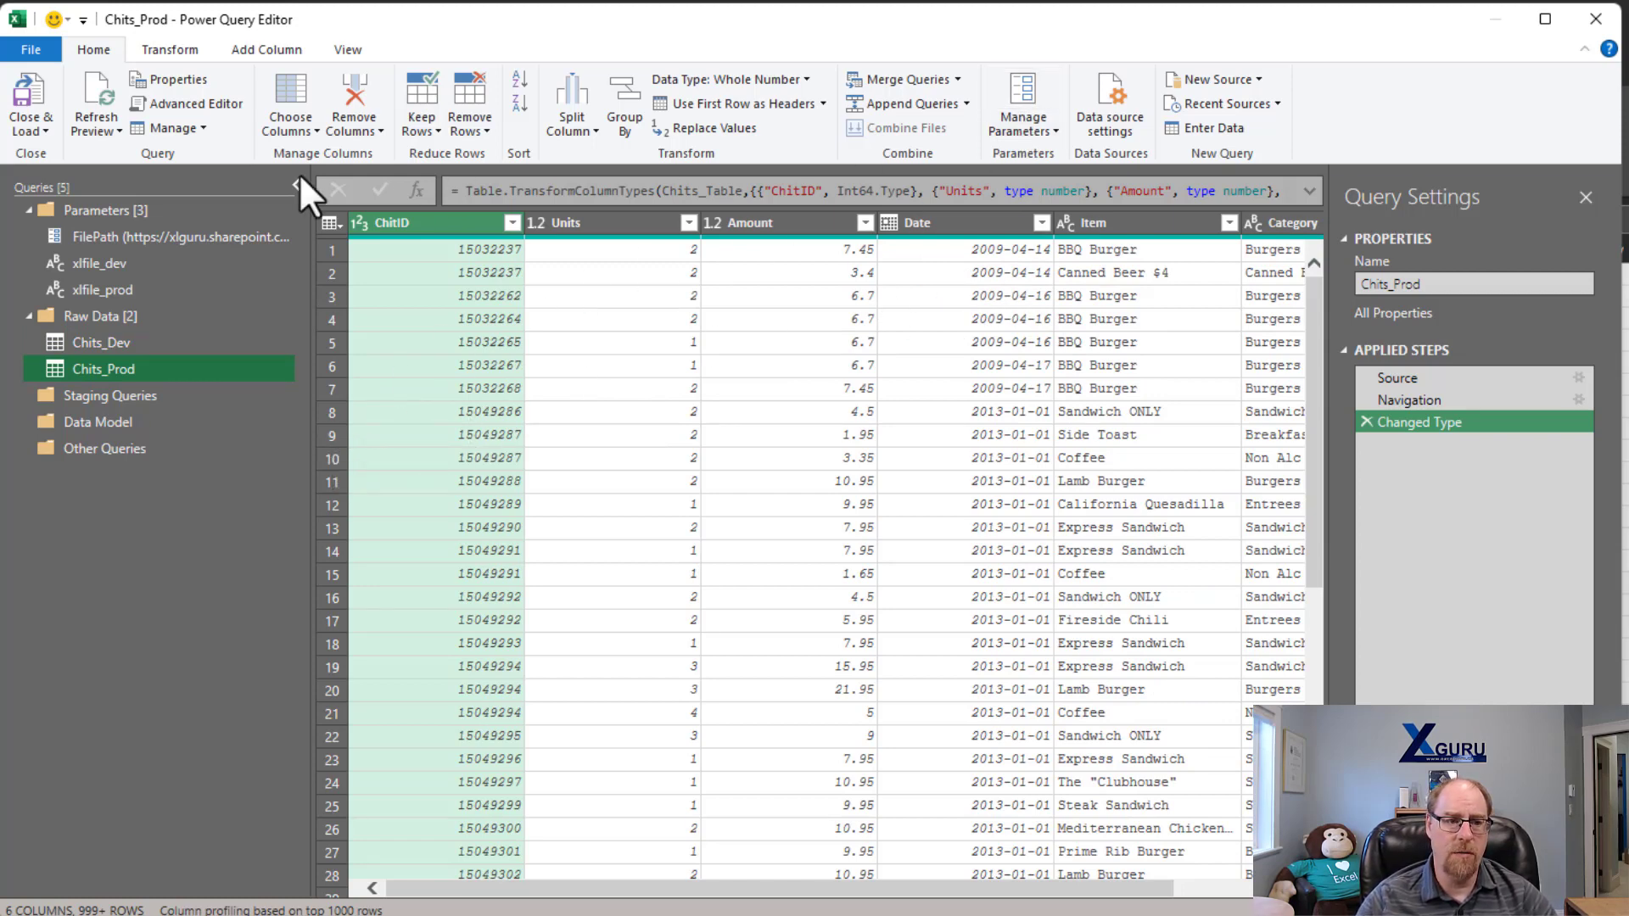
click(100, 210)
- Start a new parameter named DataSet, pasting the Dev-or-Prod question as its description
click(1019, 125)
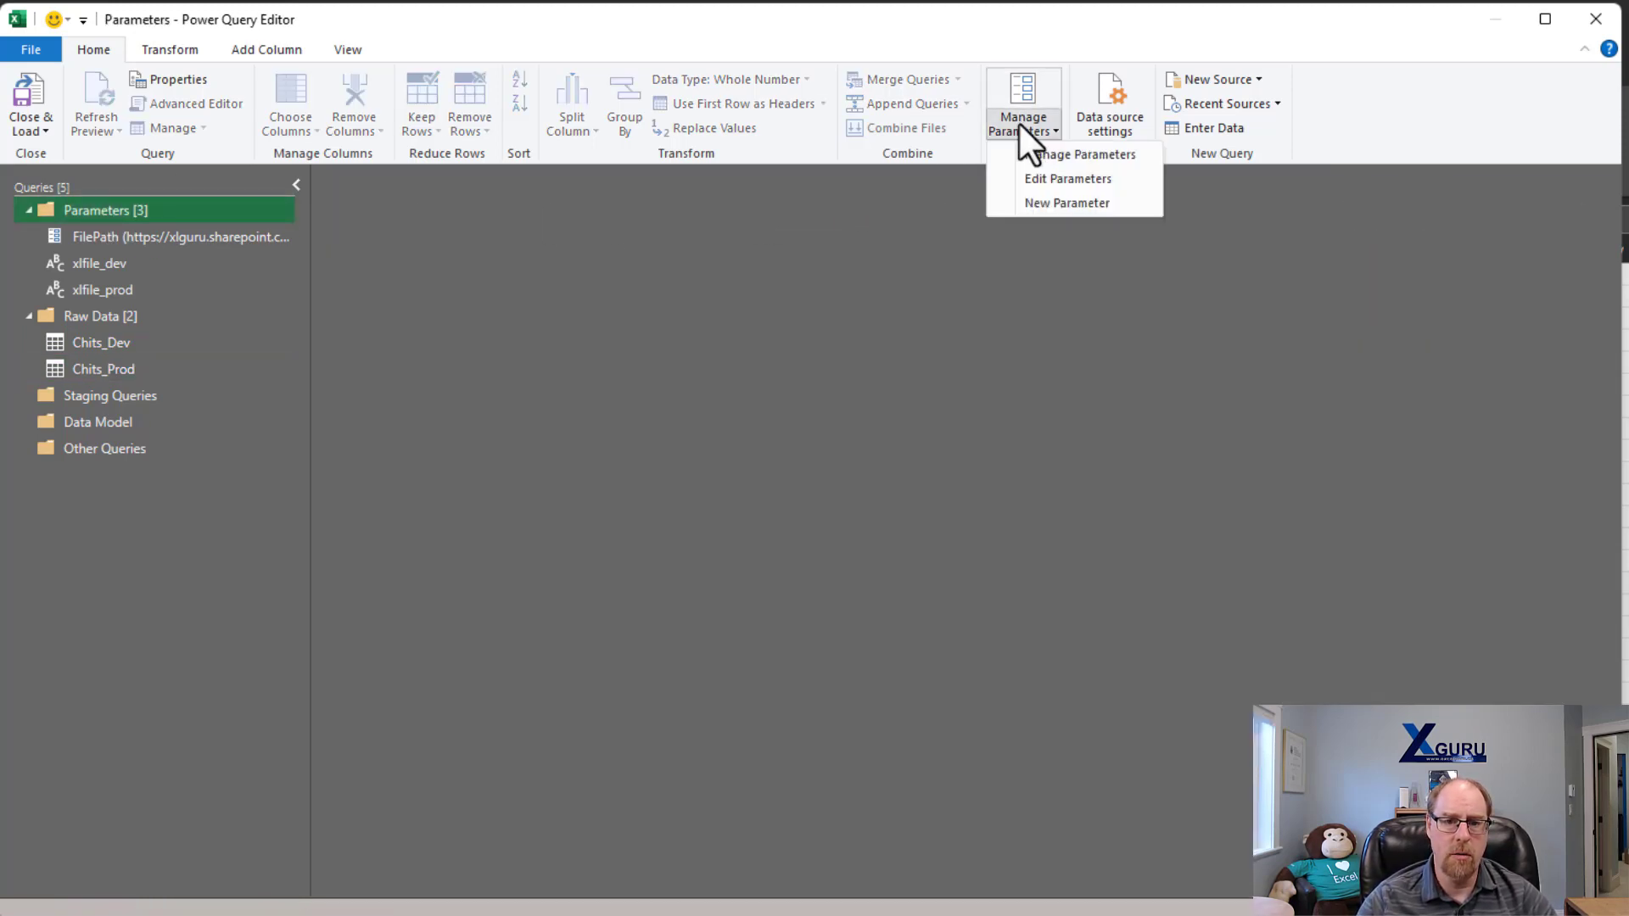
click(1054, 202)
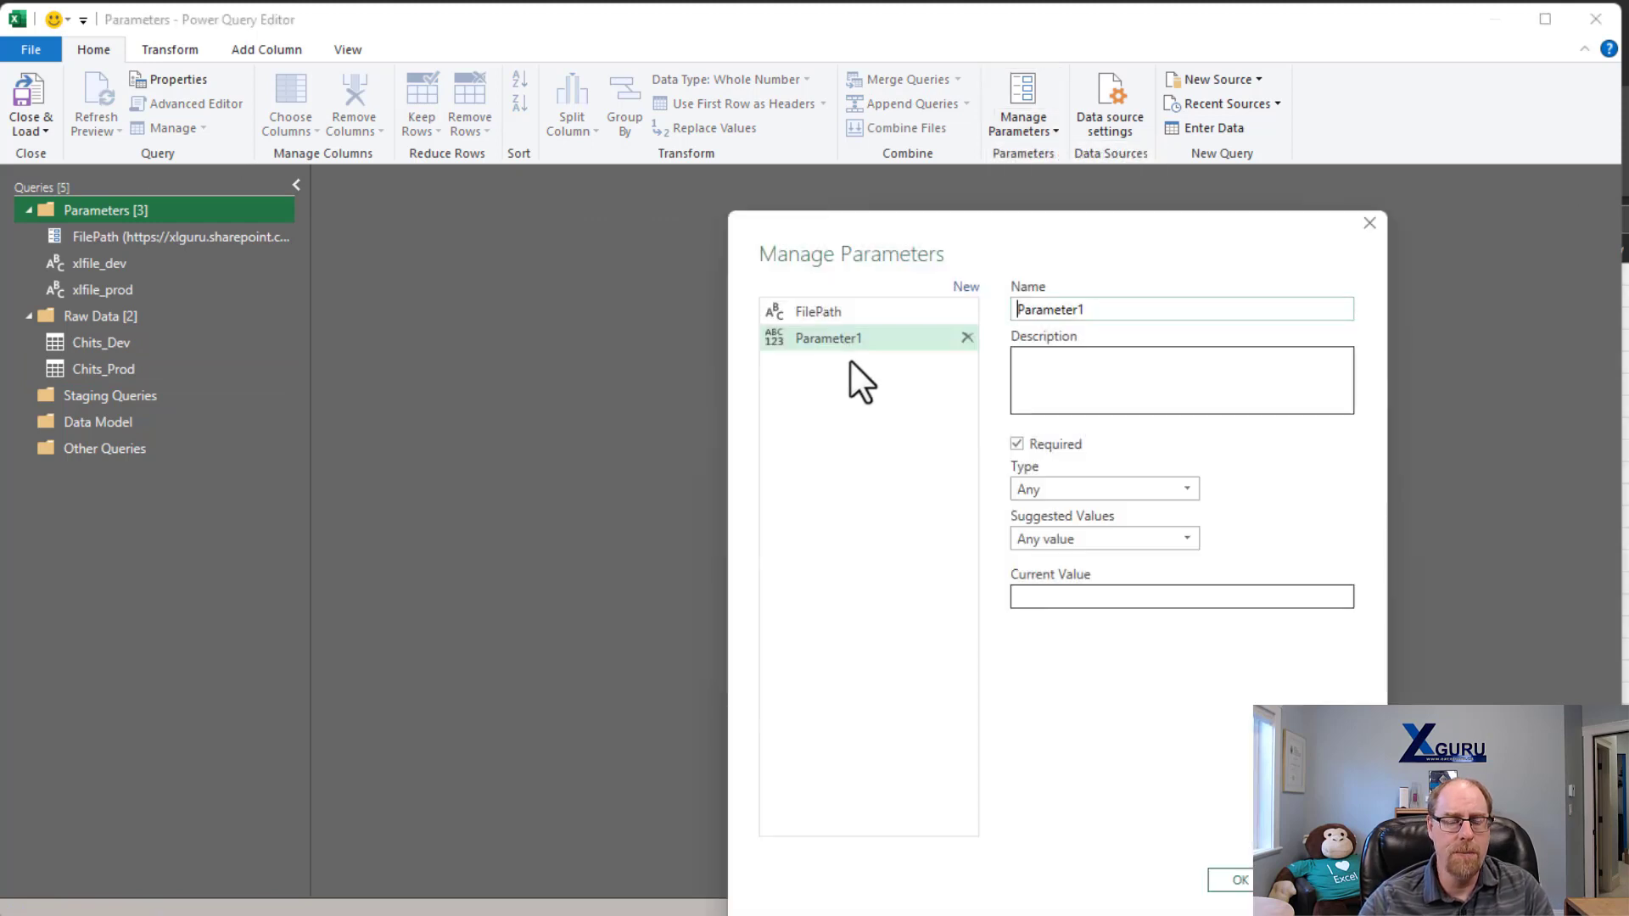
drag(1111, 252, 850, 162)
drag(854, 226, 739, 230)
text(DataSet)
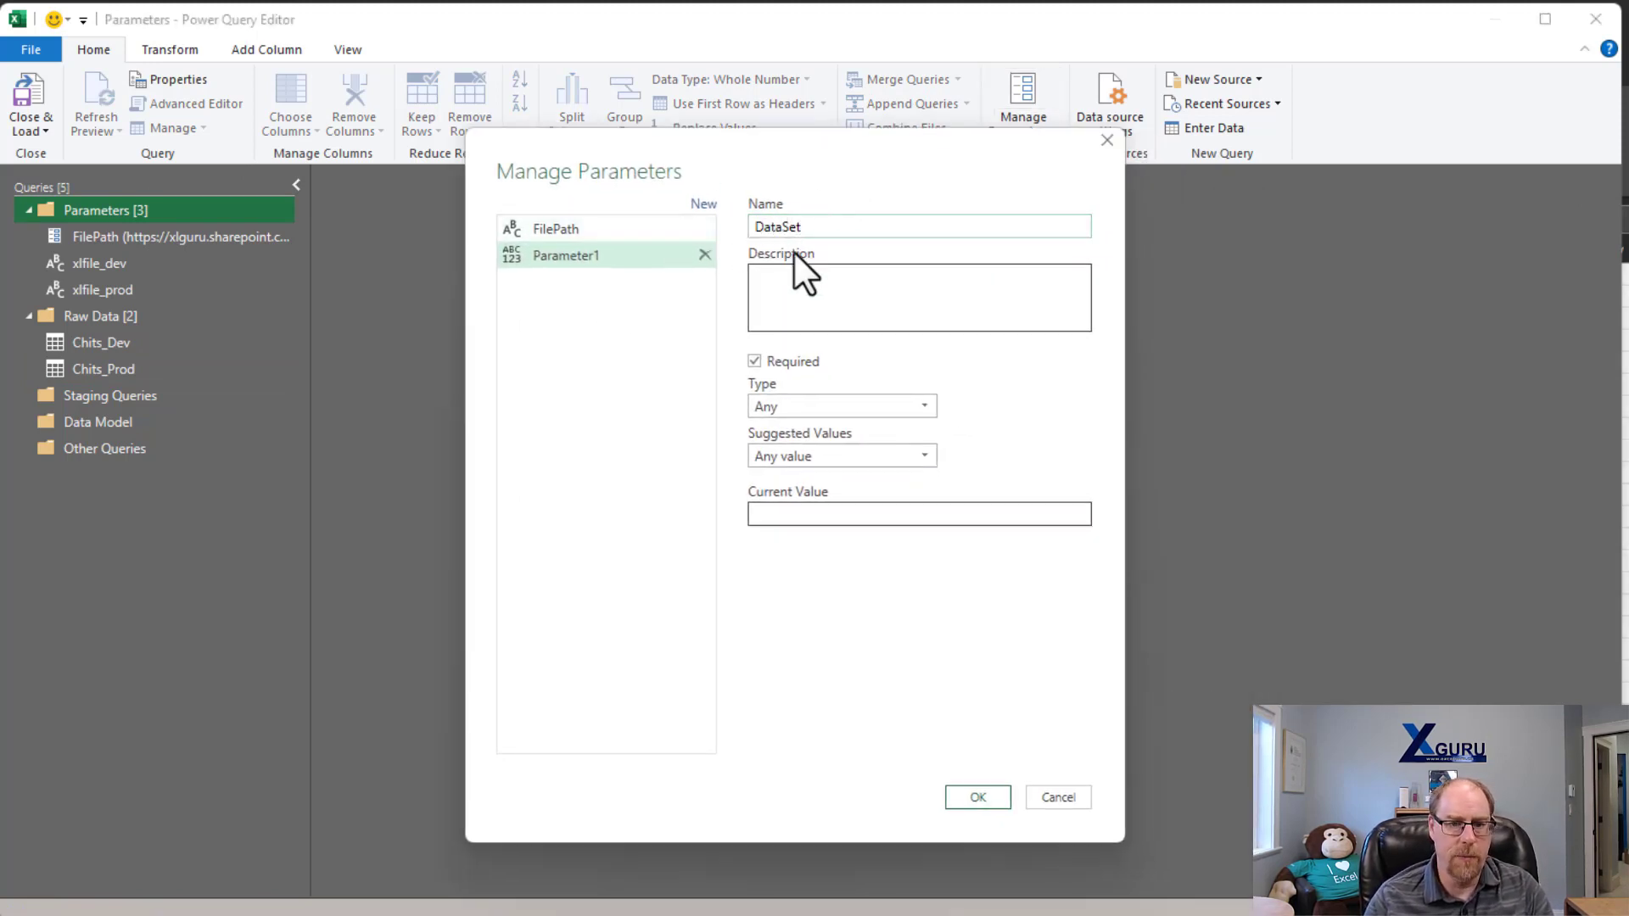
click(792, 275)
text(Which data set would you like to work with?  Dev or Prod?)
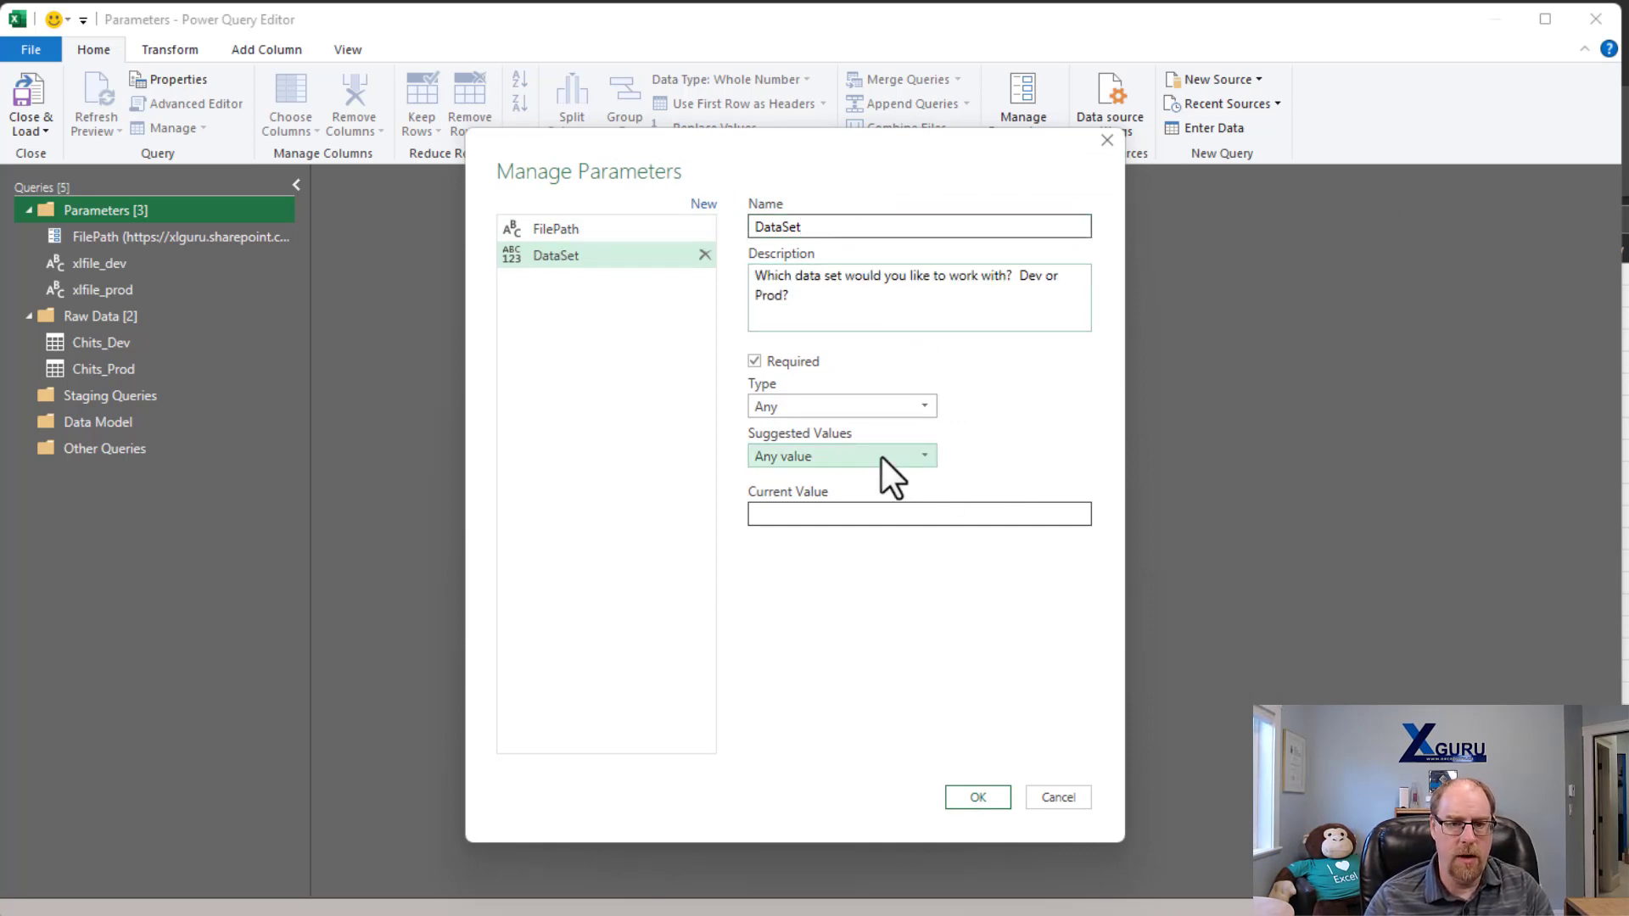
- Make DataSet a Text parameter limited to a list of values: Dev and Prod
click(924, 406)
click(800, 585)
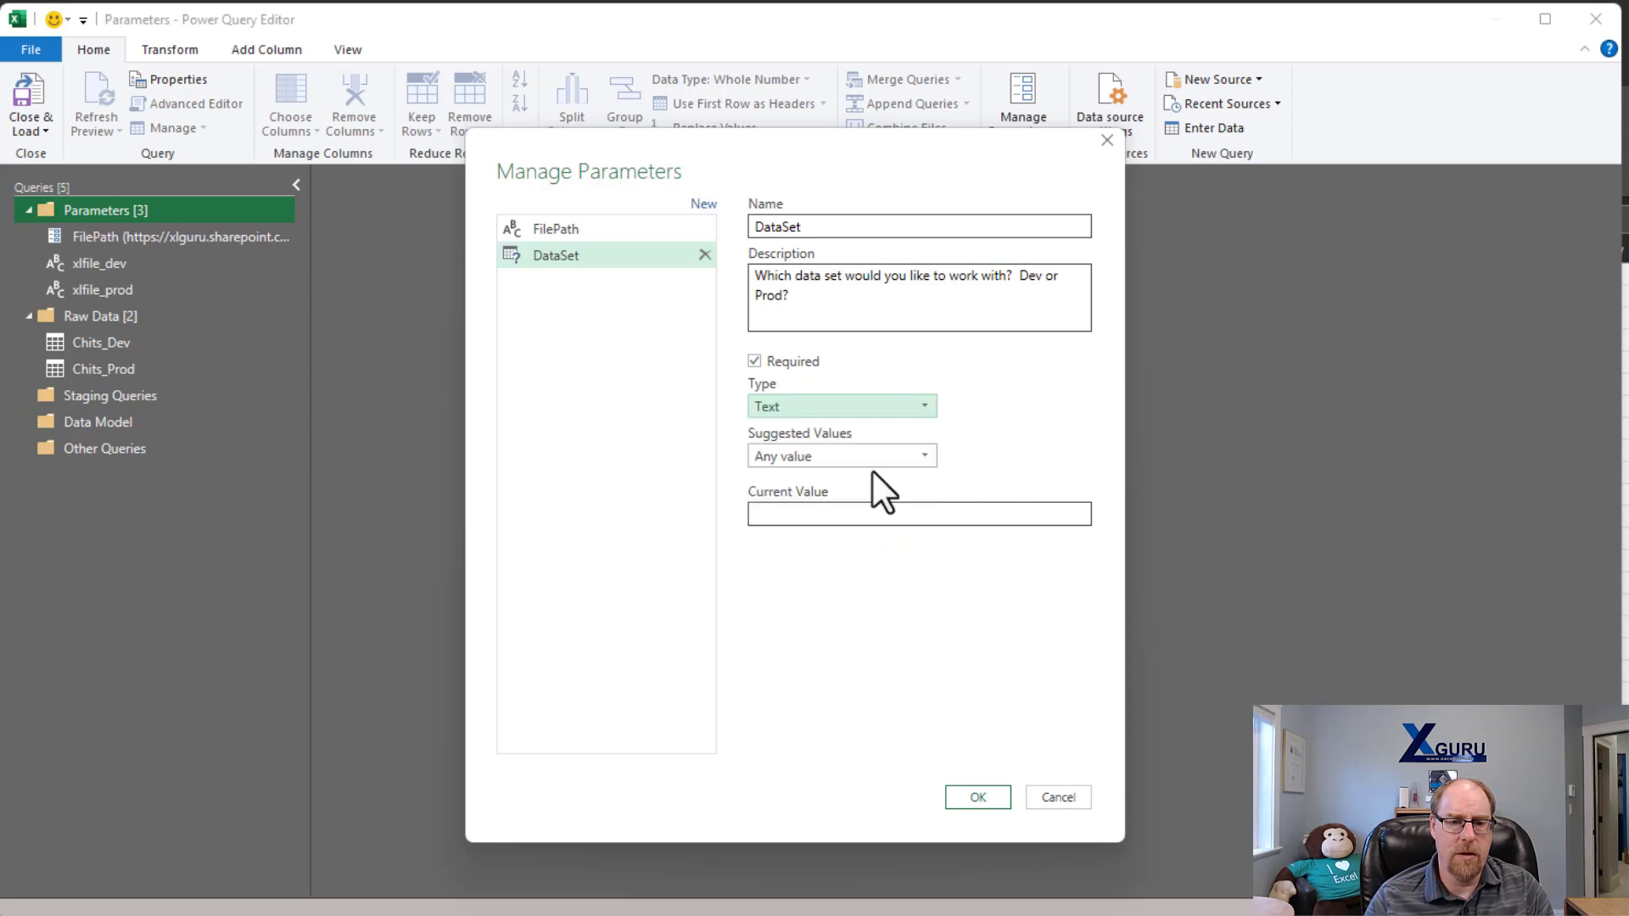
click(892, 458)
click(854, 504)
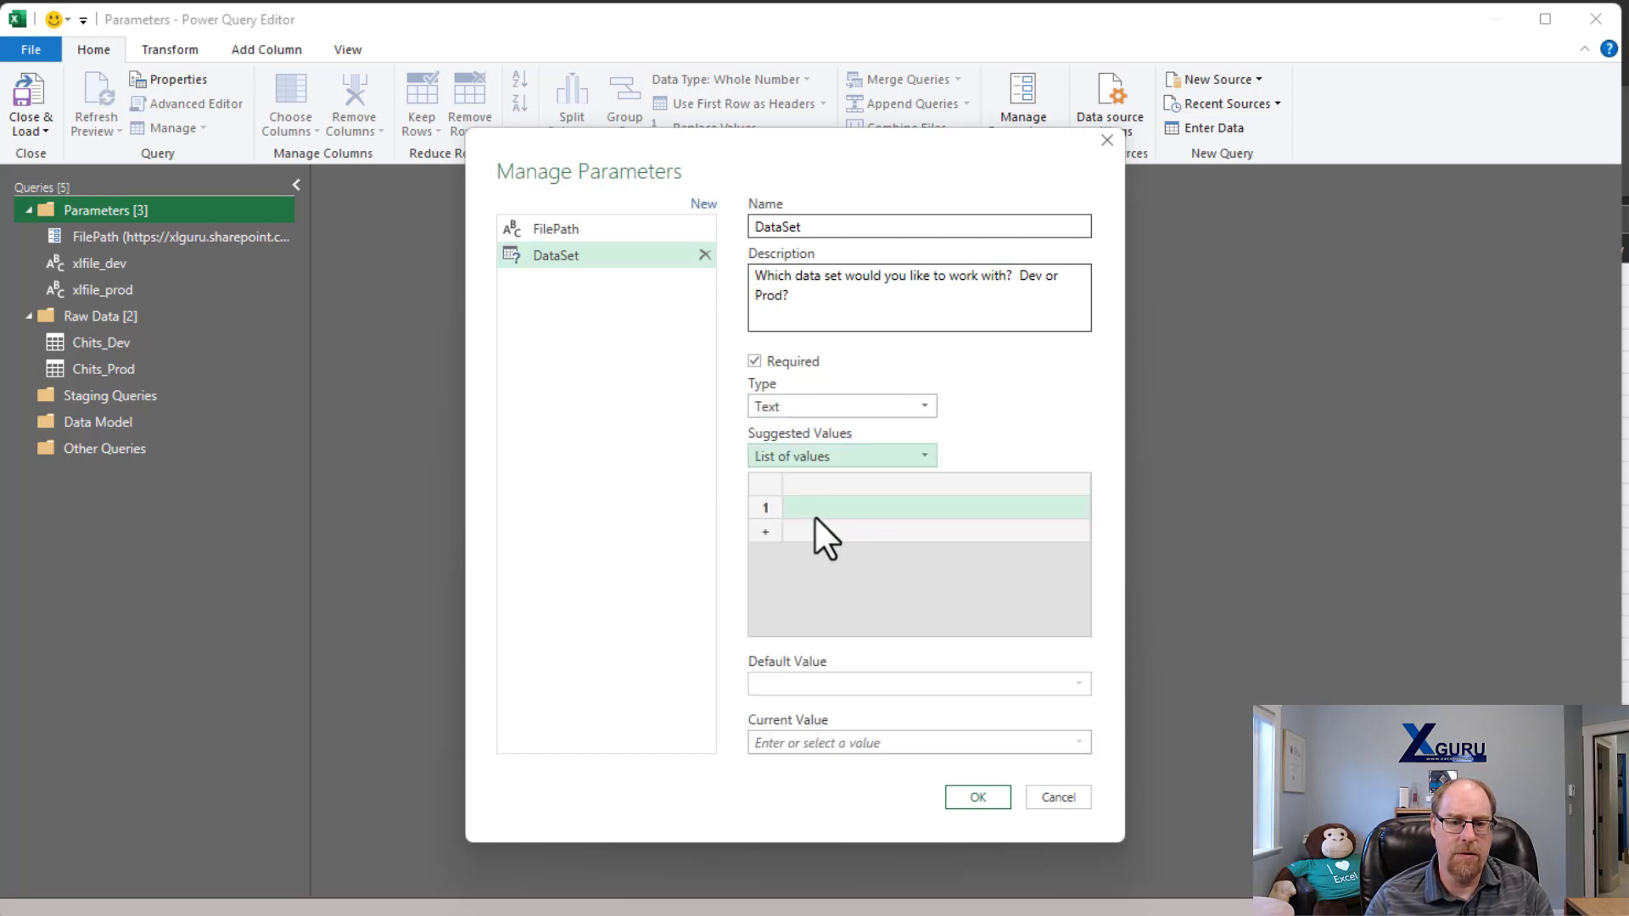
text(Dev)
key(Return)
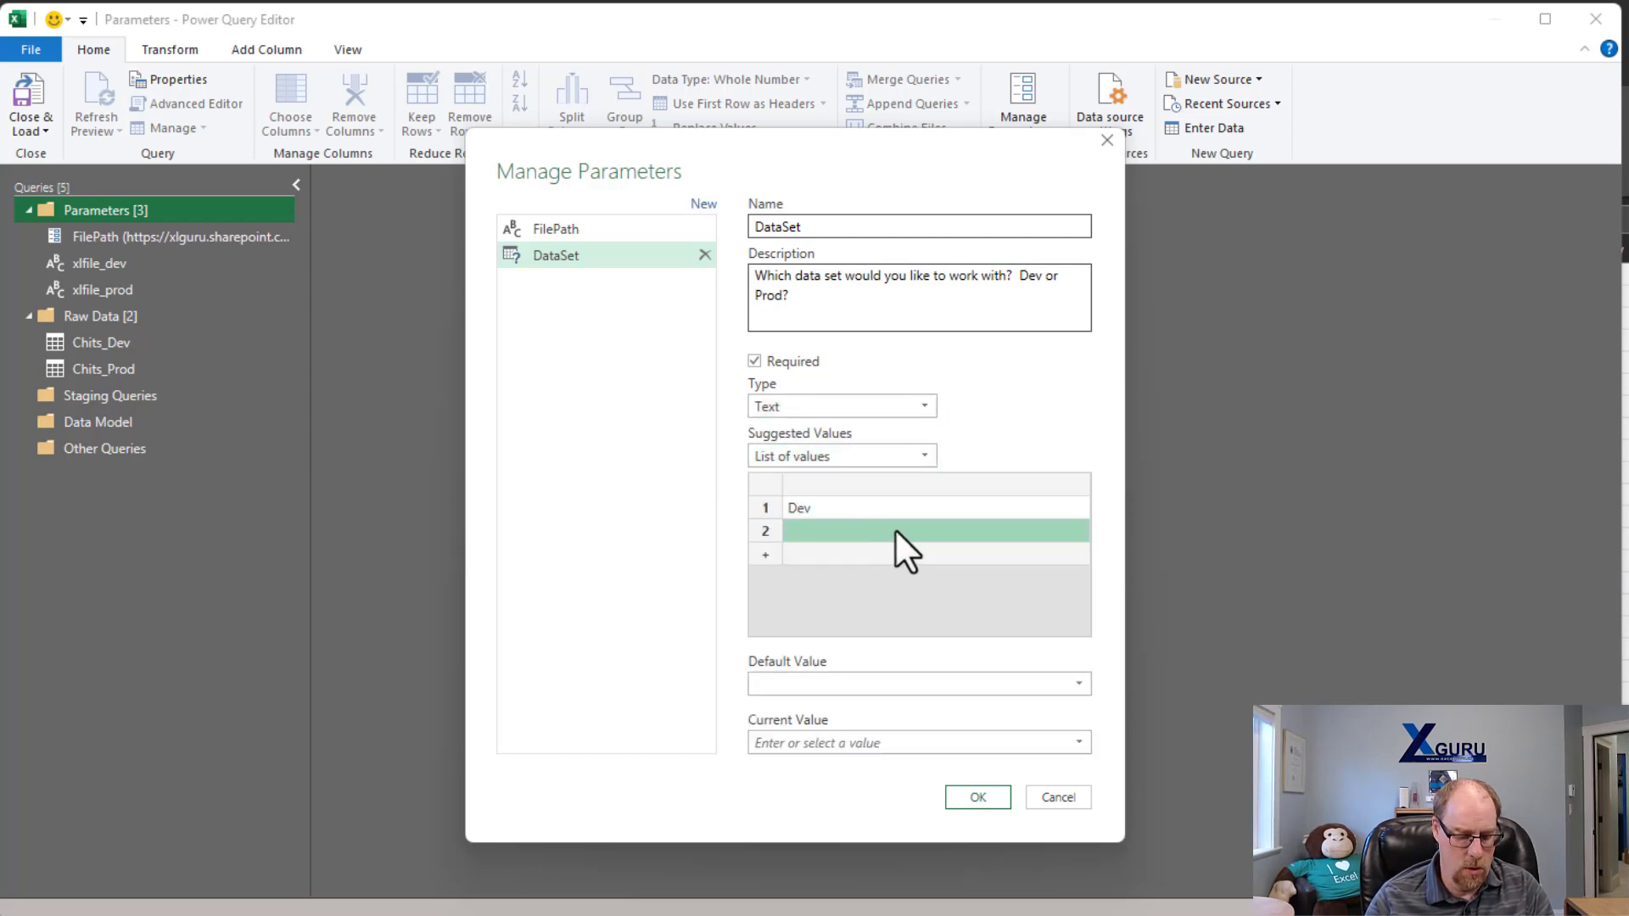
text(Prod)
key(Tab)
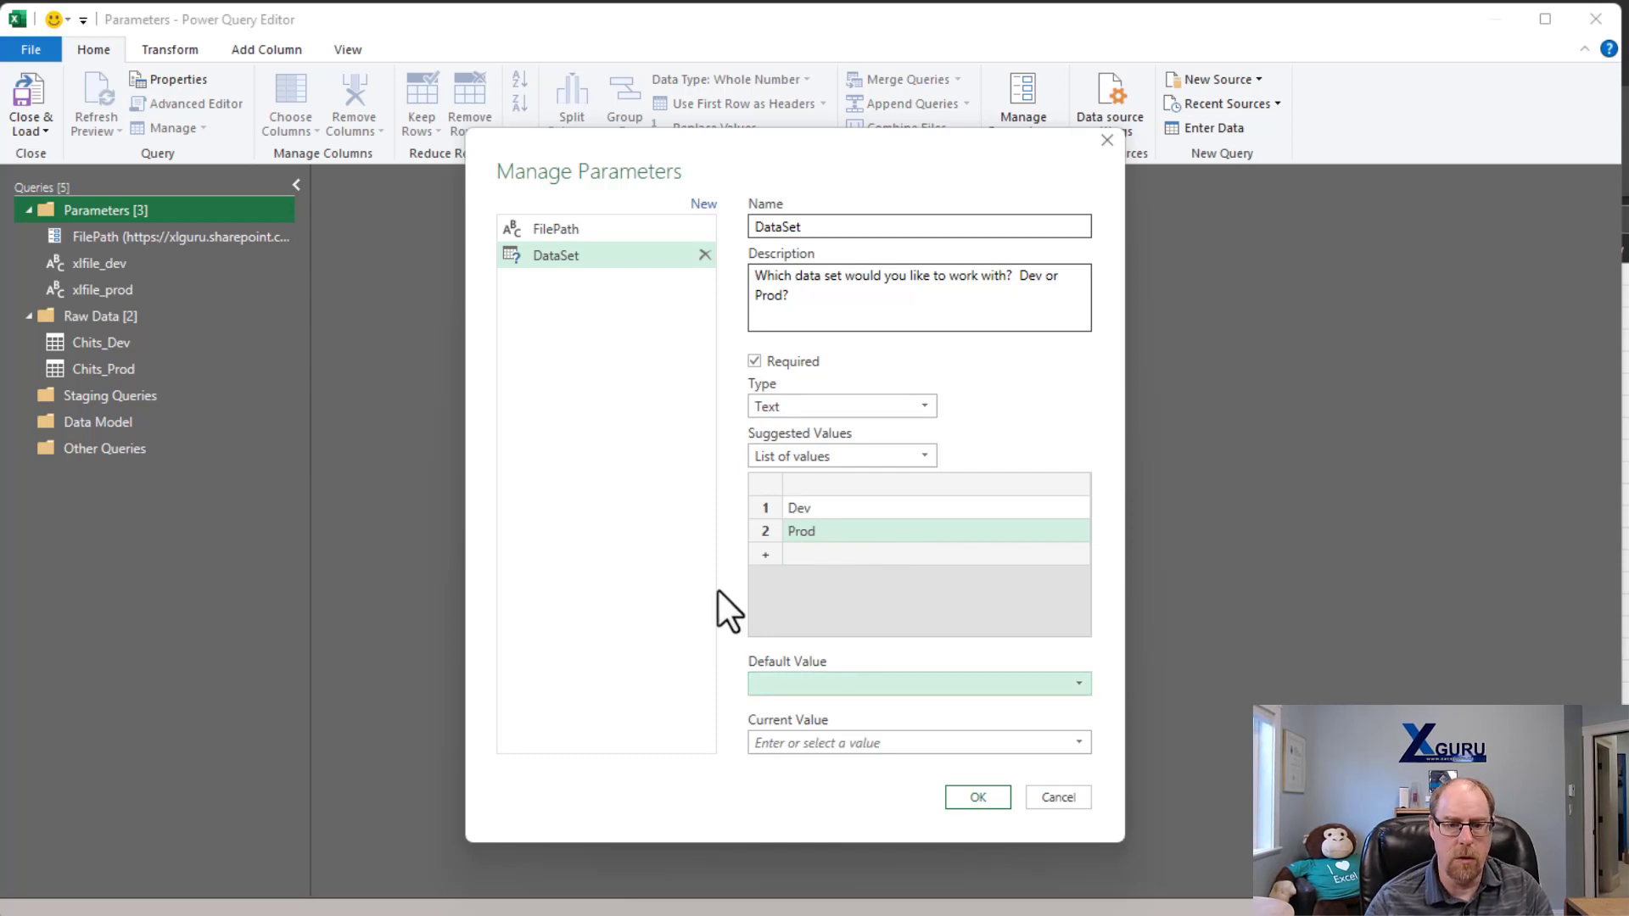
- Set DataSet's default value to Prod and current value to Dev, and save it
click(865, 682)
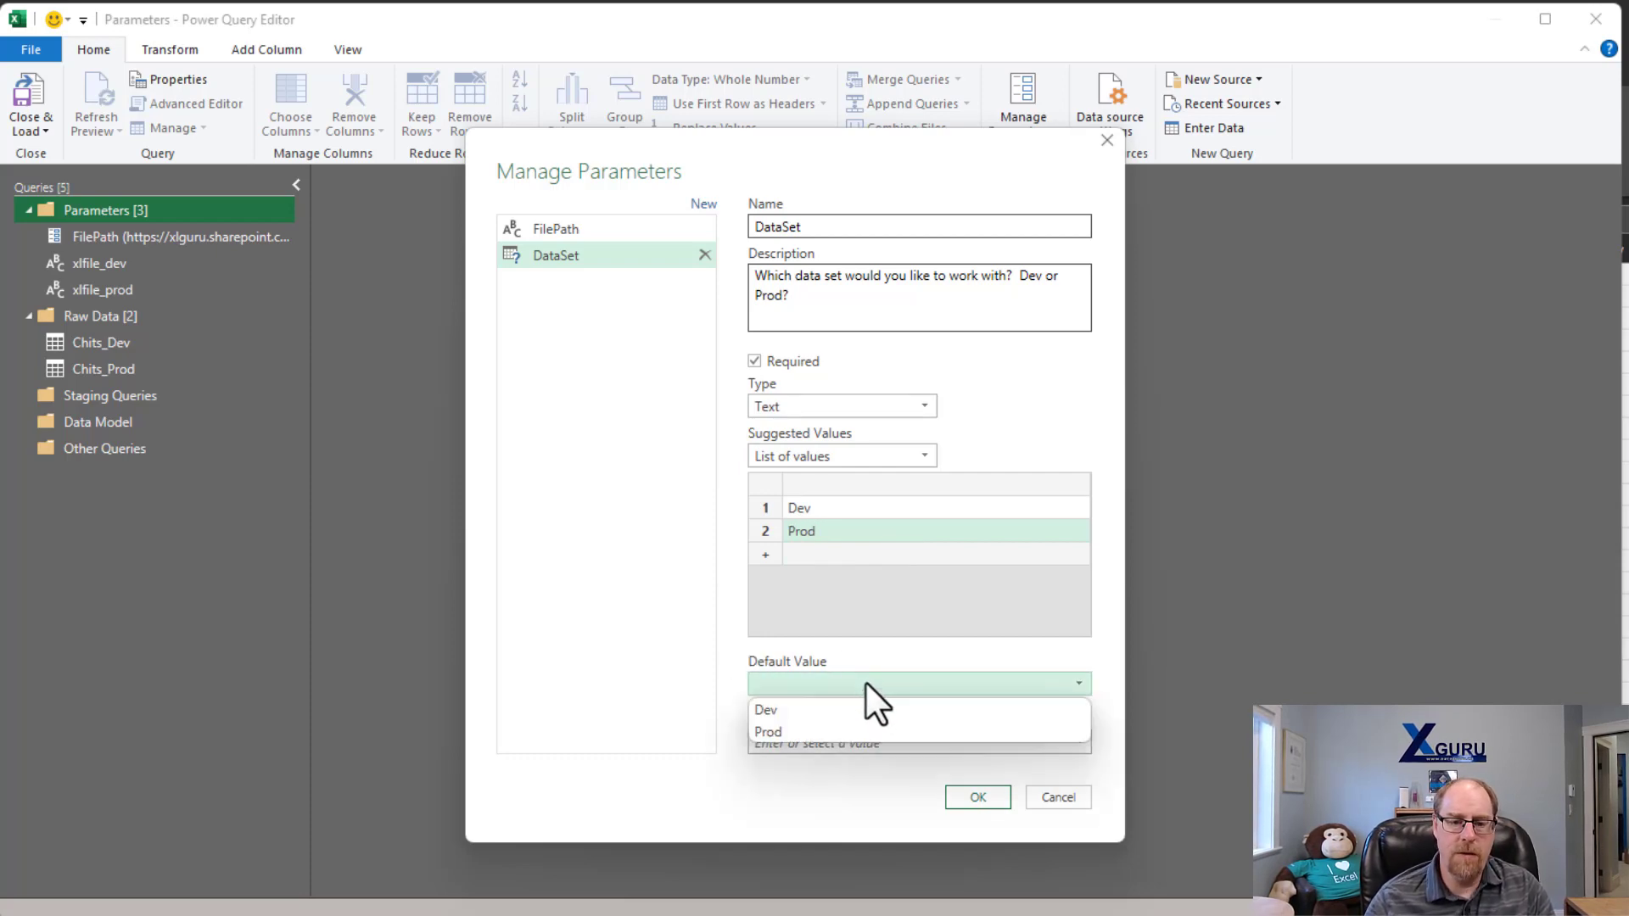
click(832, 733)
click(1078, 743)
click(899, 768)
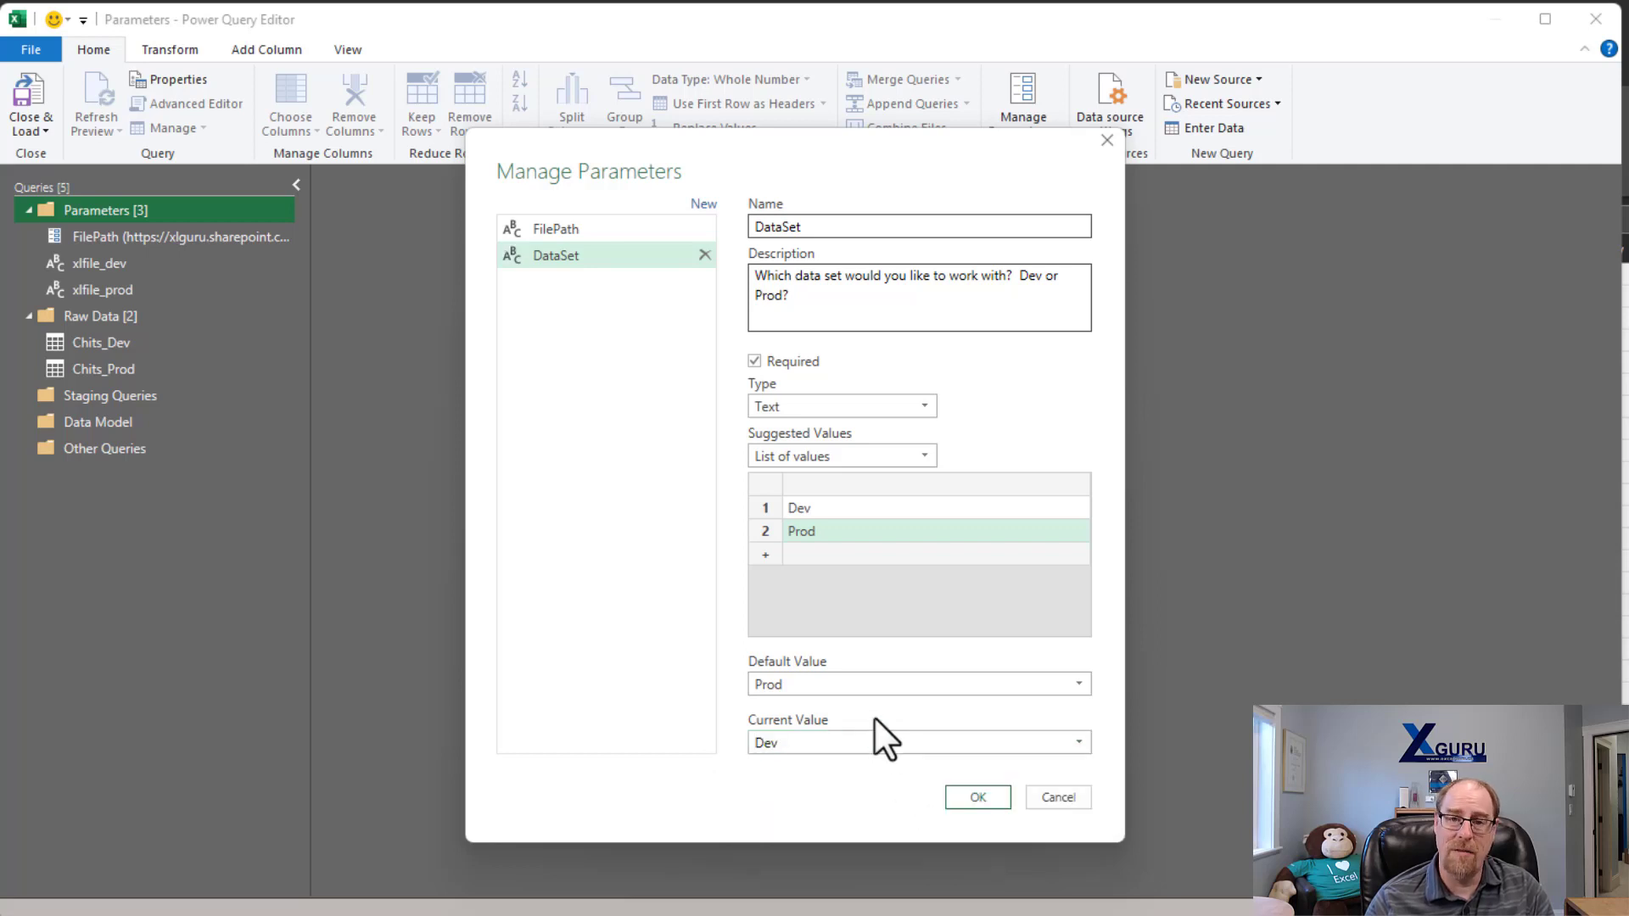
click(976, 798)
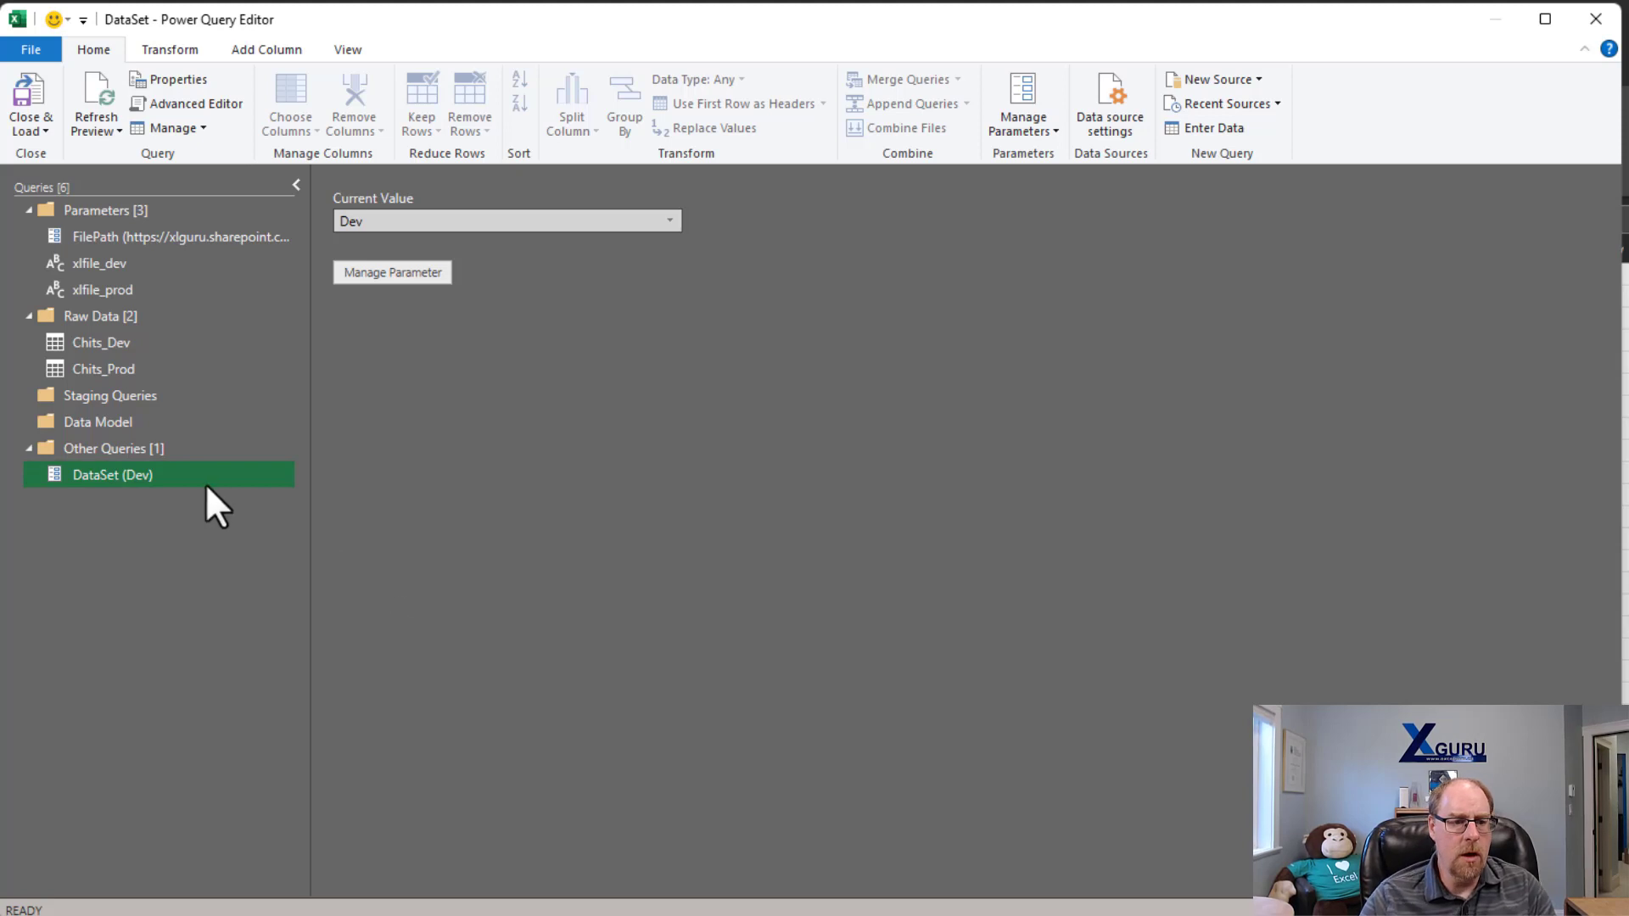
- Move DataSet into the Parameters folder and create a new query referencing Chits_Prod
drag(155, 422, 179, 246)
right_click(105, 396)
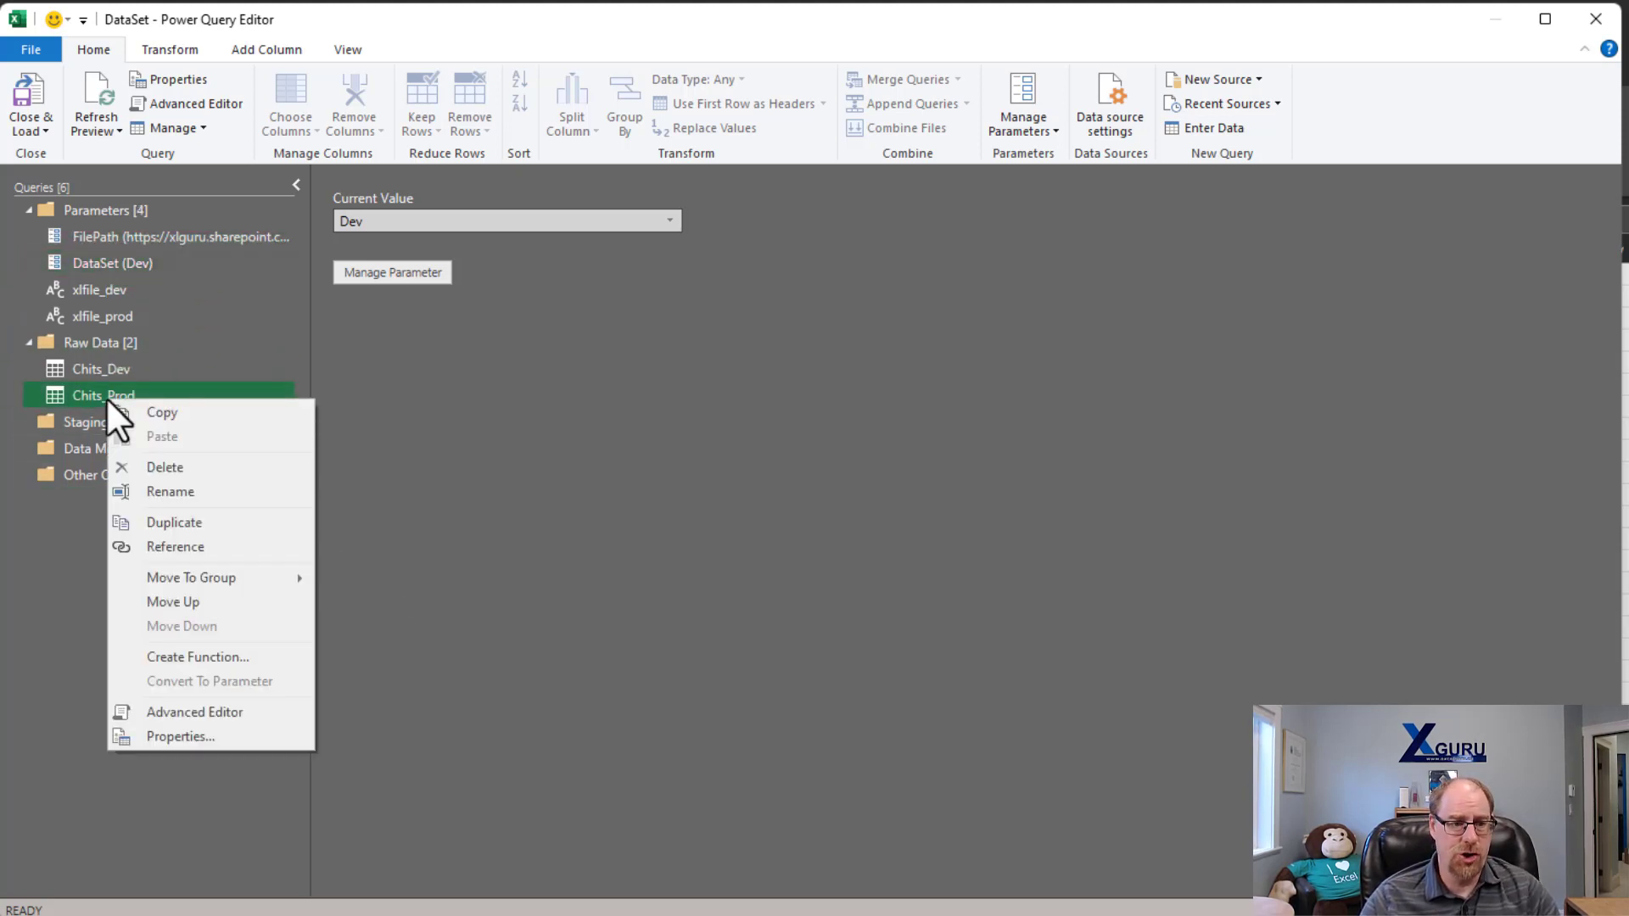
click(197, 543)
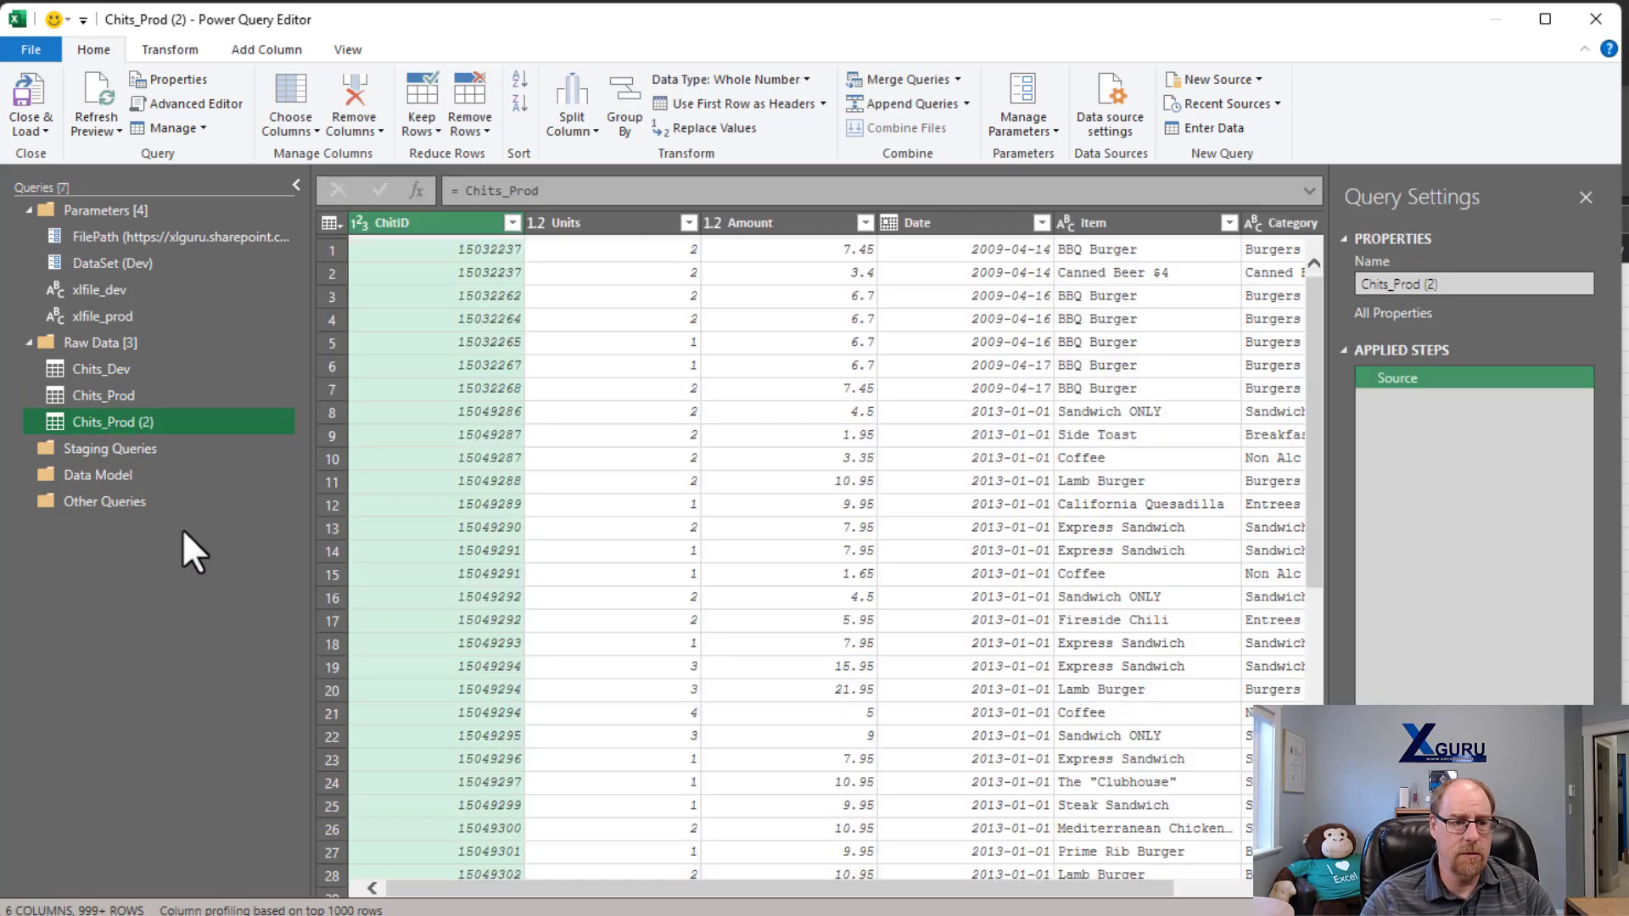
- Rename the new Chits_Prod (2) query to Chits_Staging
double_click(156, 419)
text(Chist_)
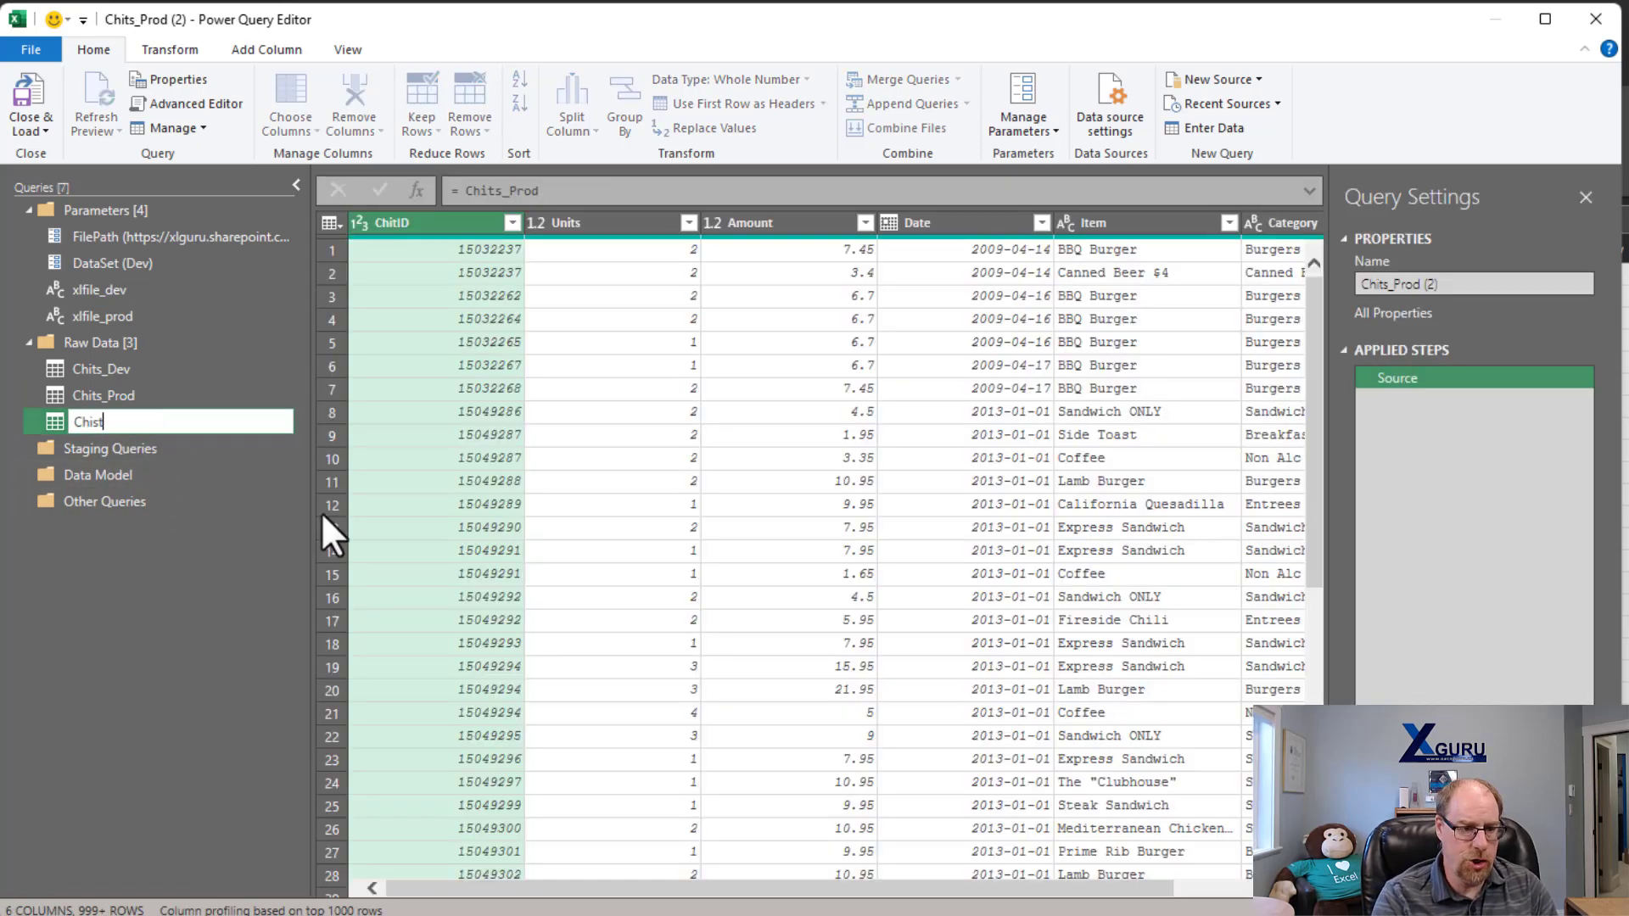
key(BackSpace)
key(BackSpace)
key(BackSpace)
text(ts_S)
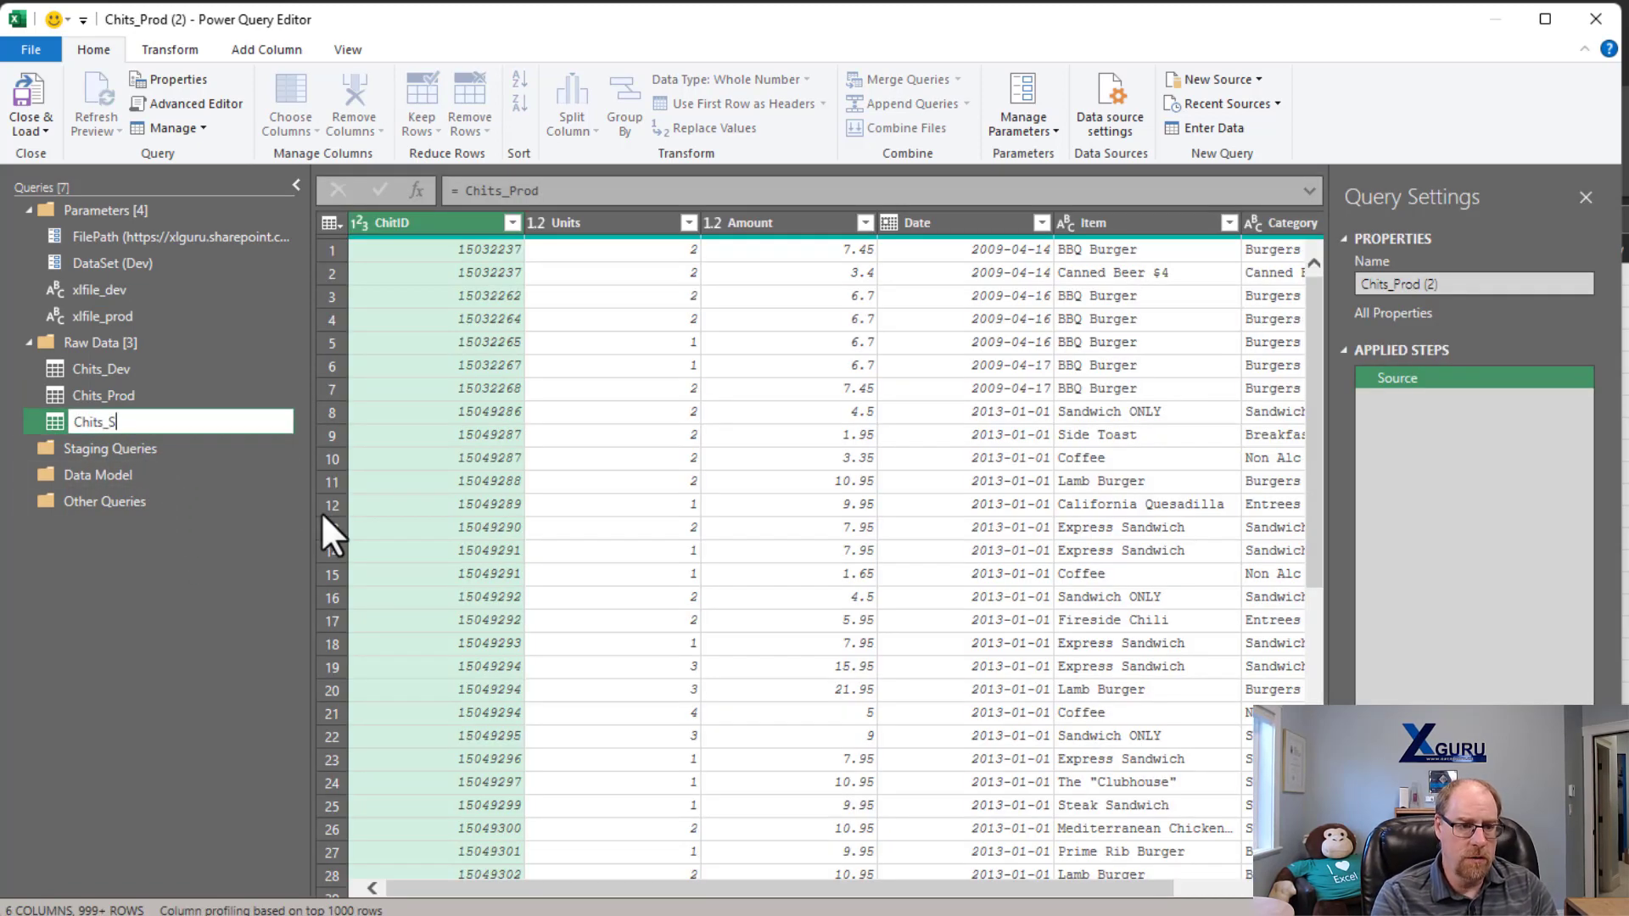
text(taging)
key(Return)
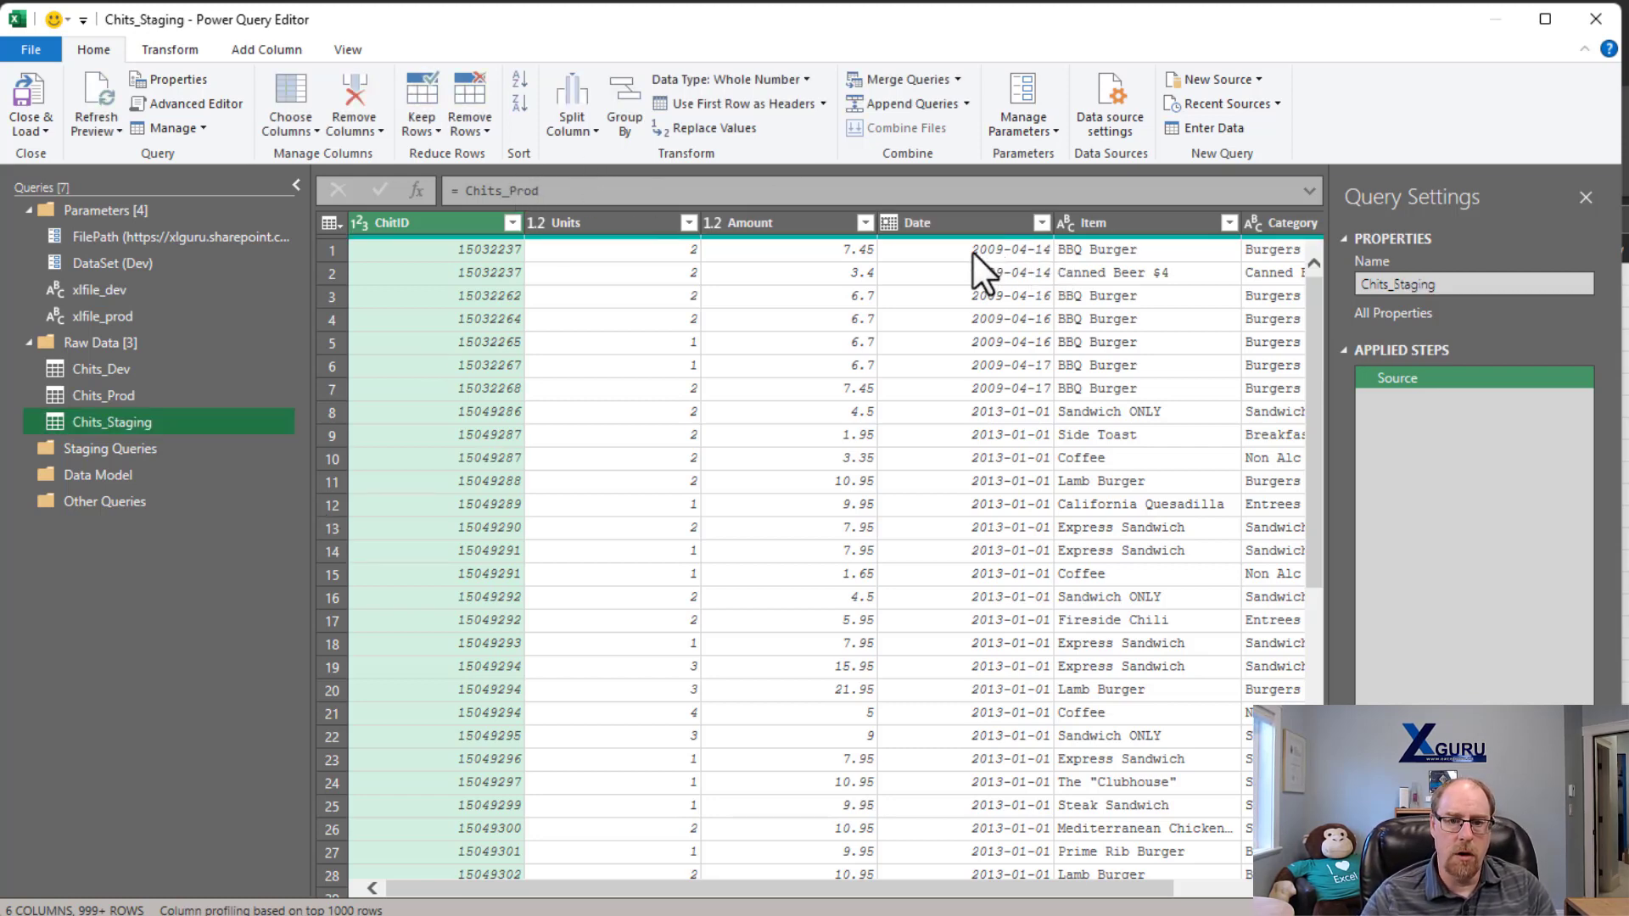
- Change the Source formula to = if DataSet = "Dev" then Chits_Dev else Chits_Prod
click(466, 190)
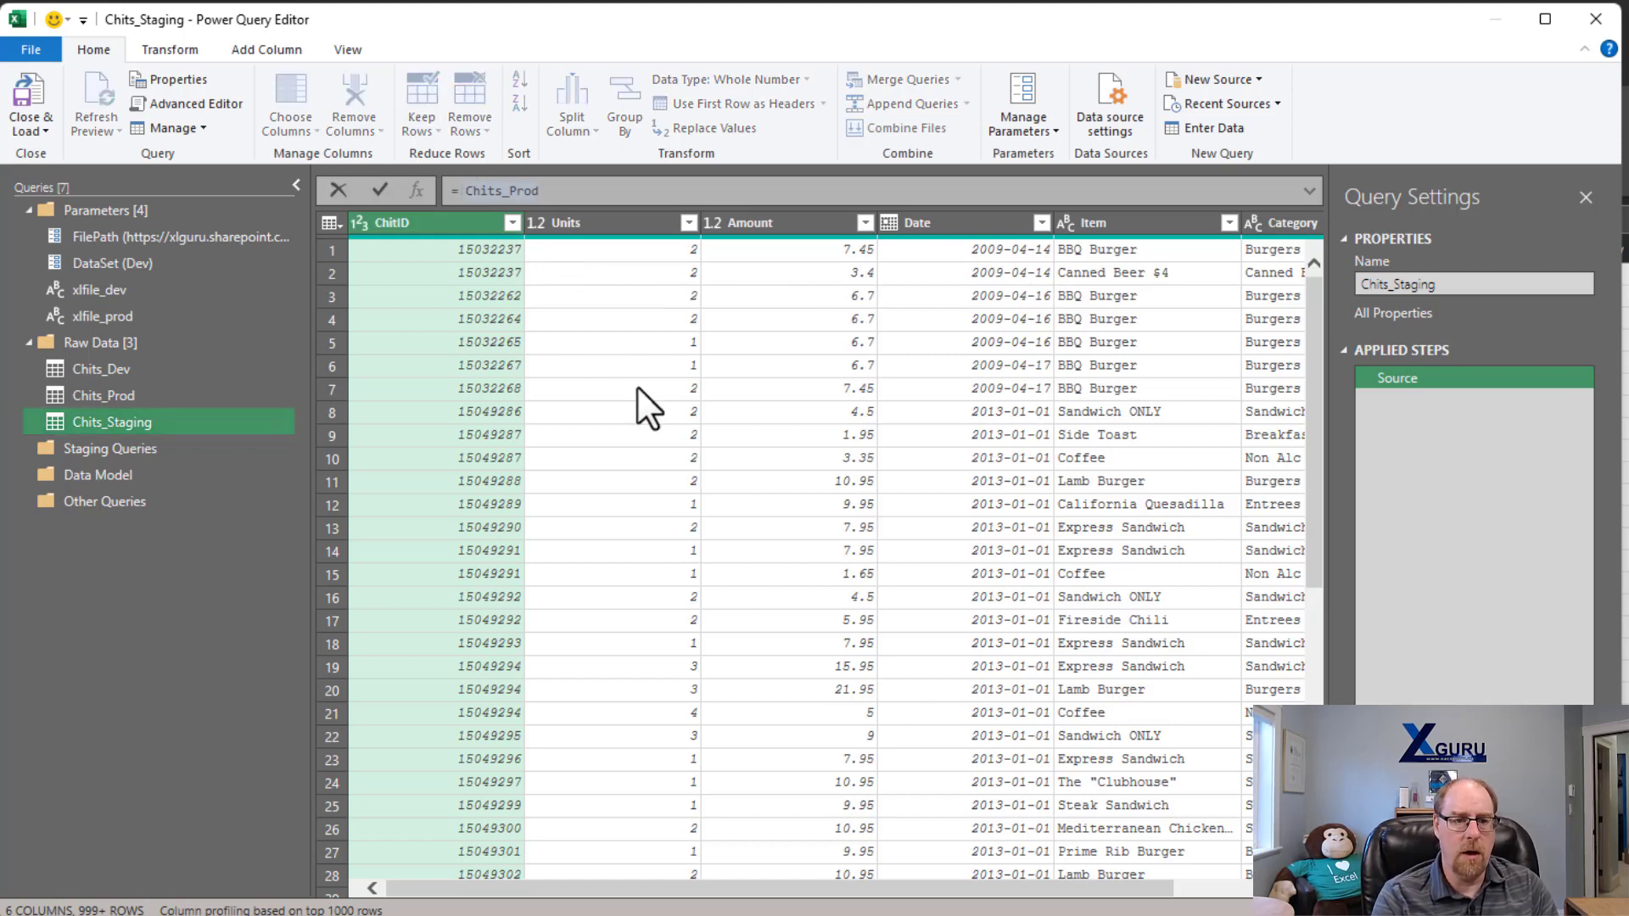
text(if DataSet)
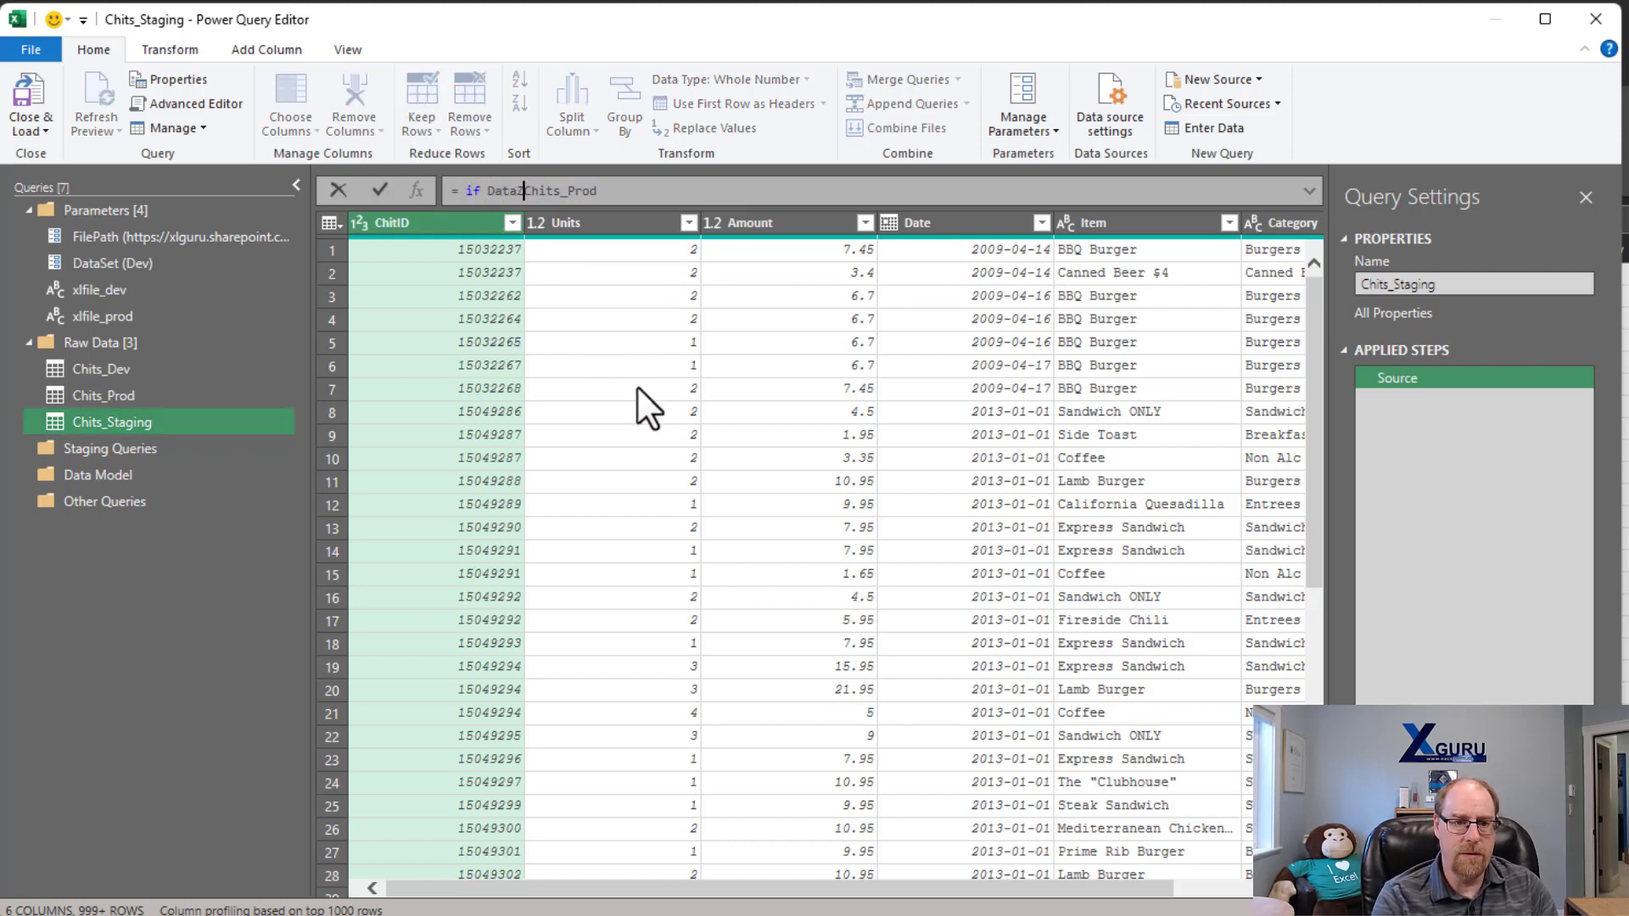
text( = "Dev")
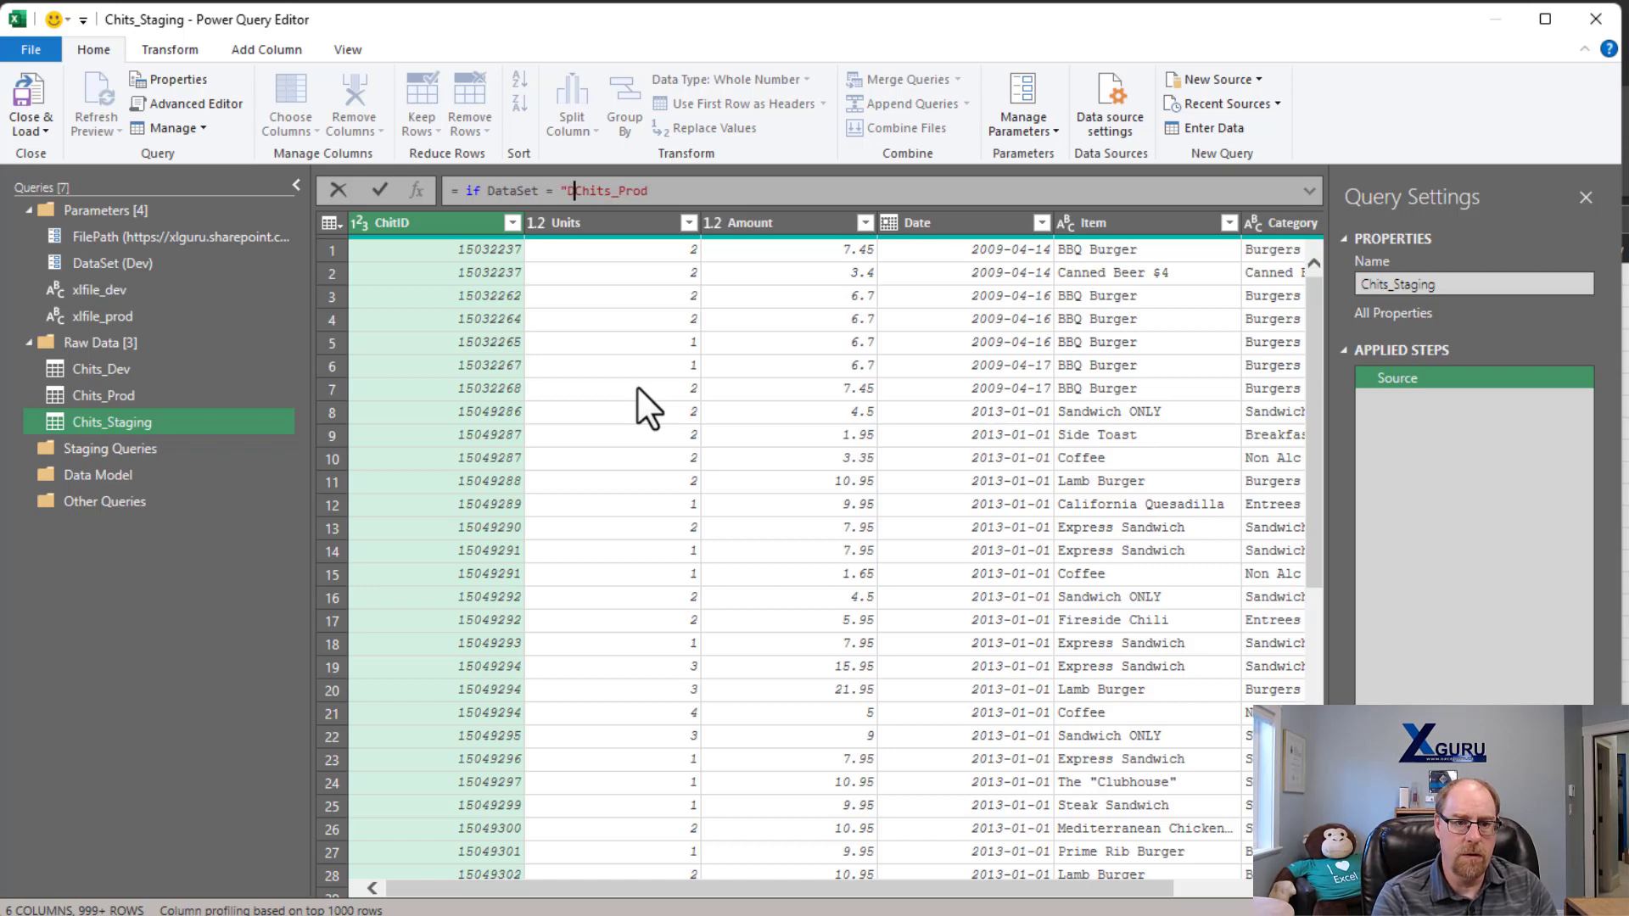
text( then Chti)
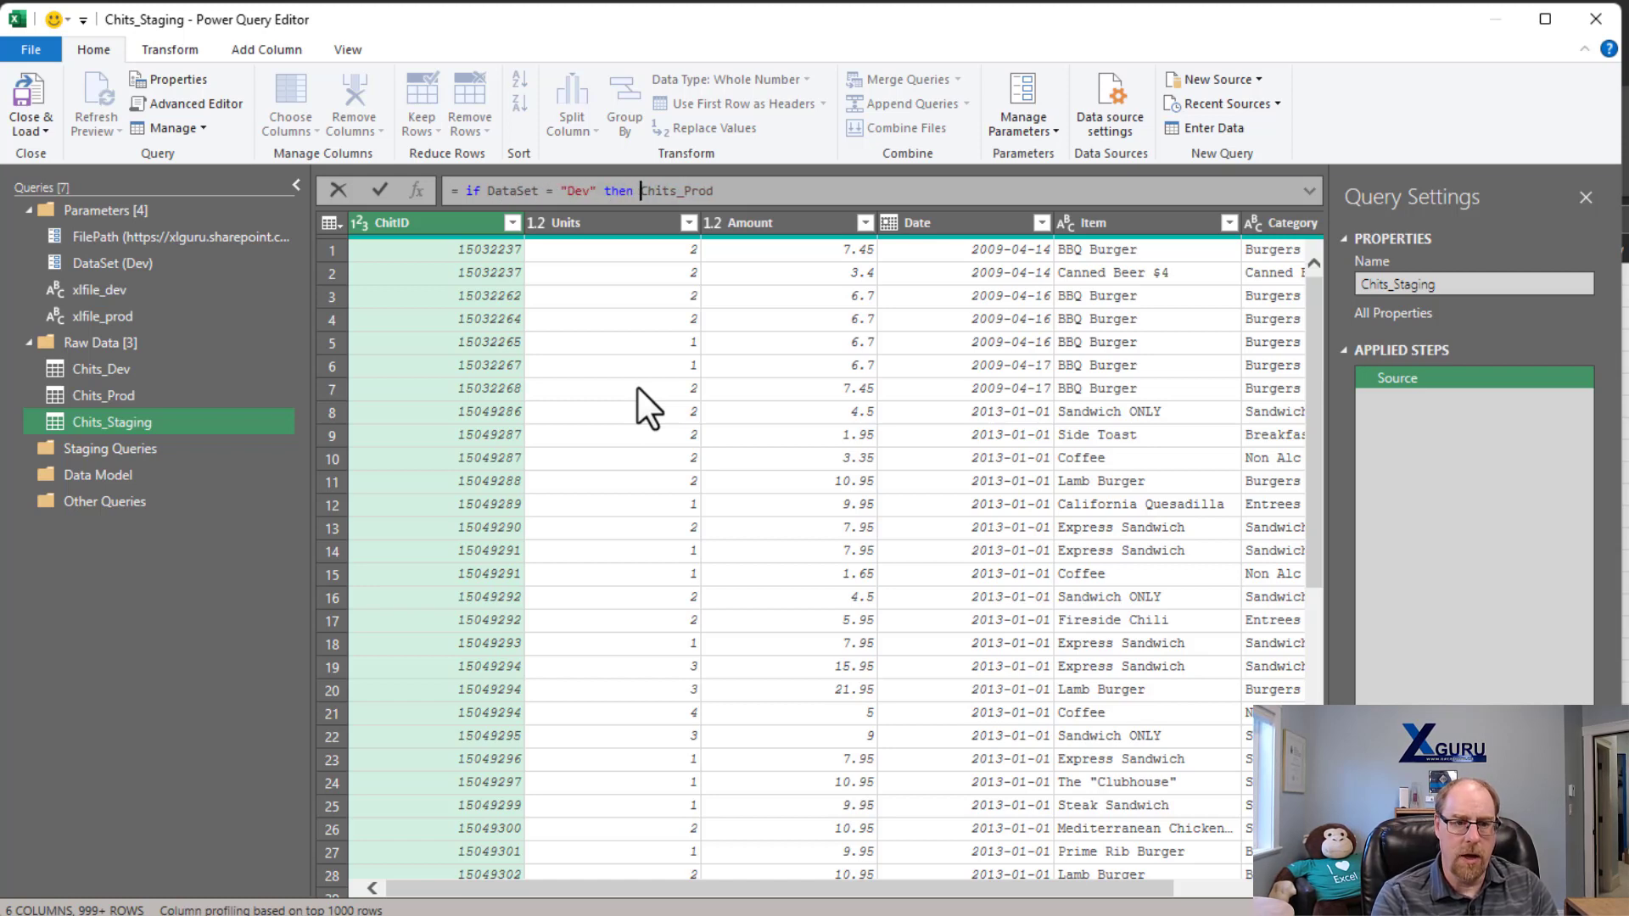
key(BackSpace)
key(BackSpace)
text(its_Dev else)
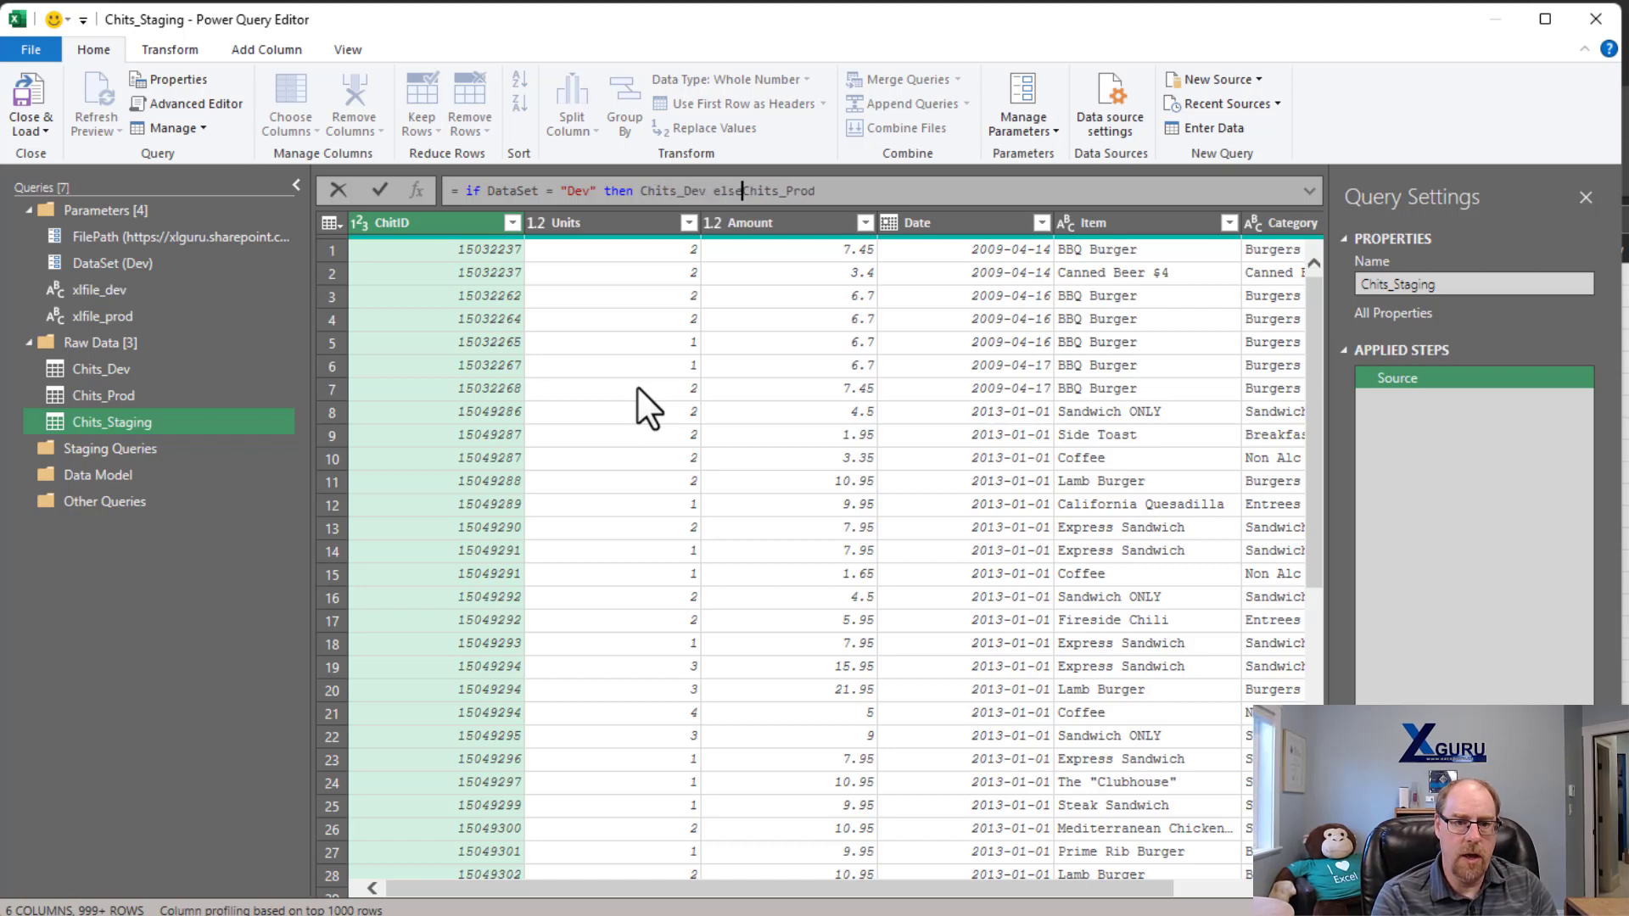
key(End)
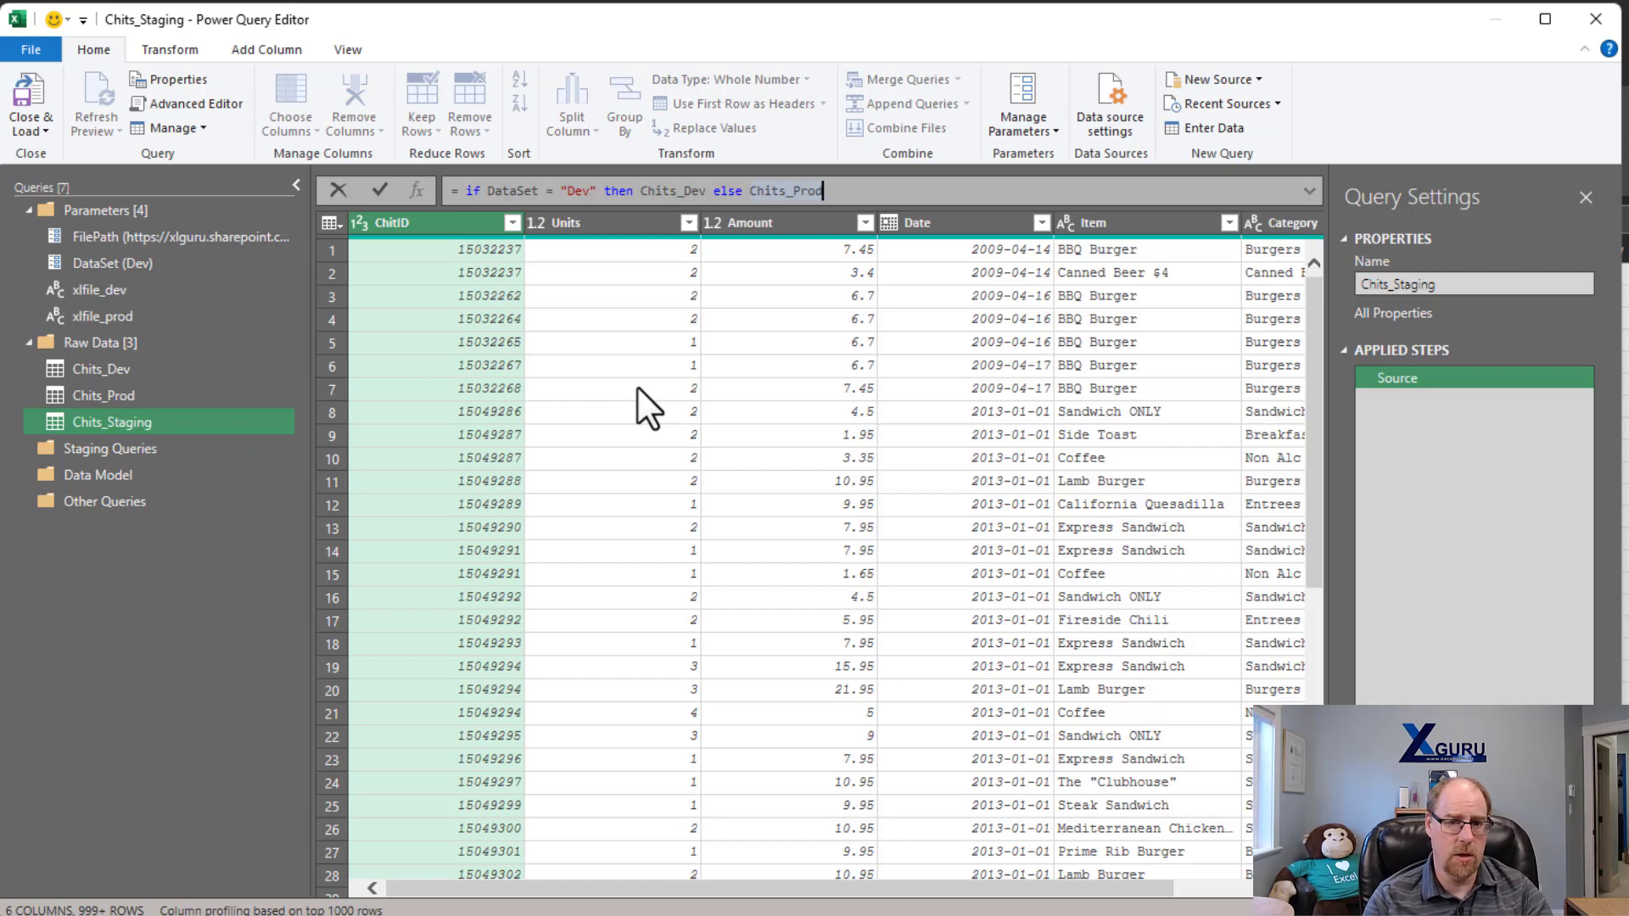
key(Return)
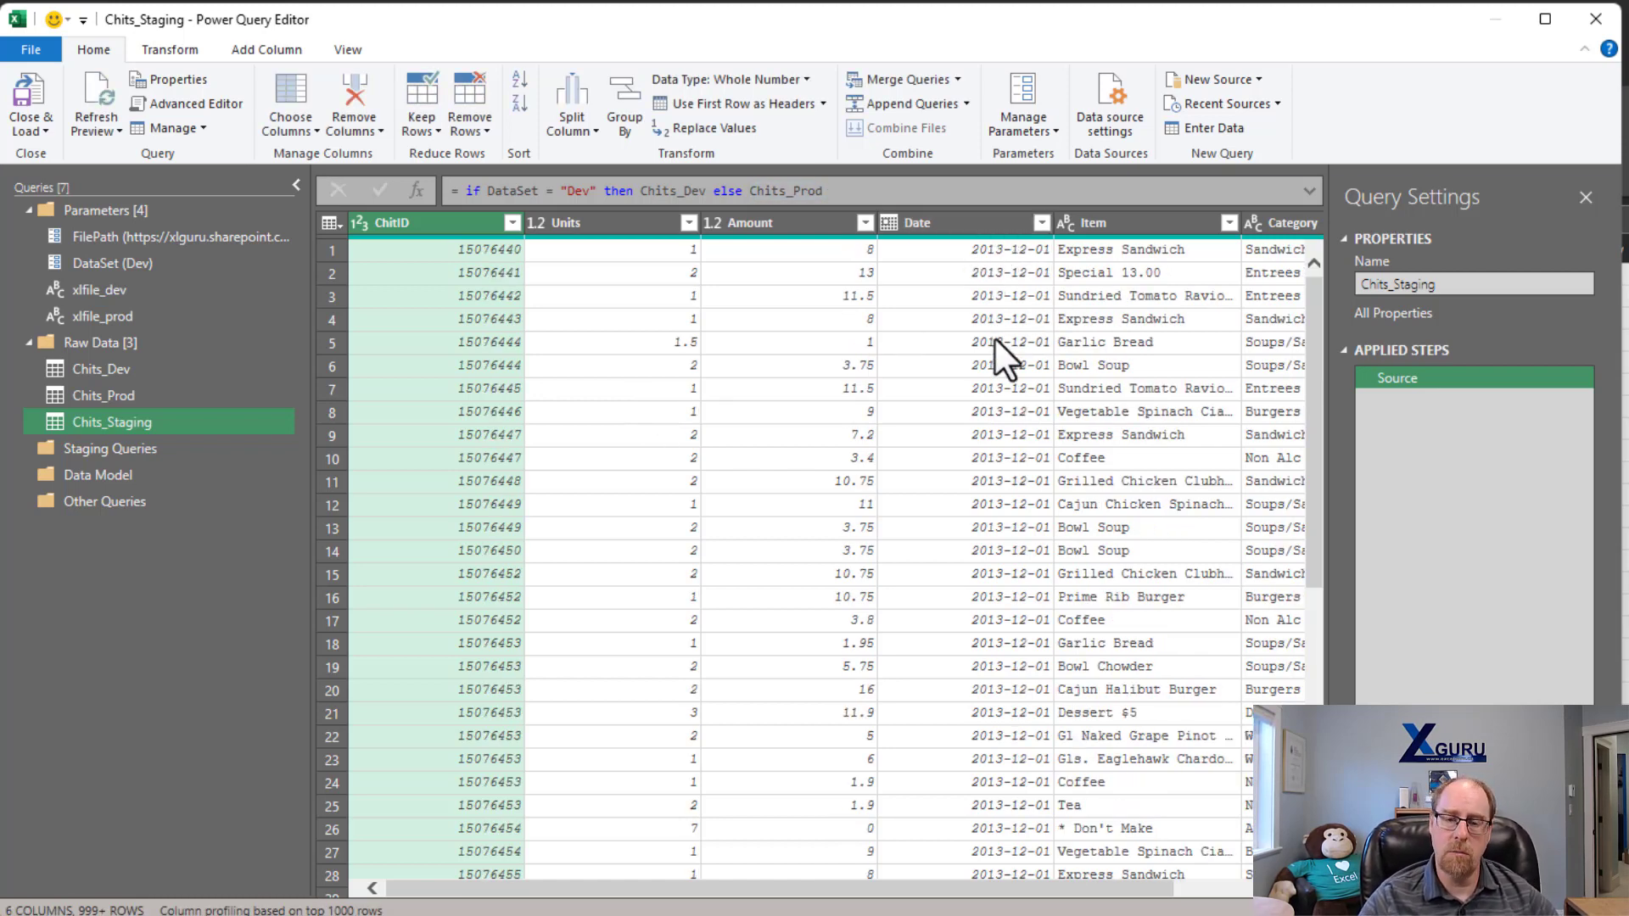
click(136, 261)
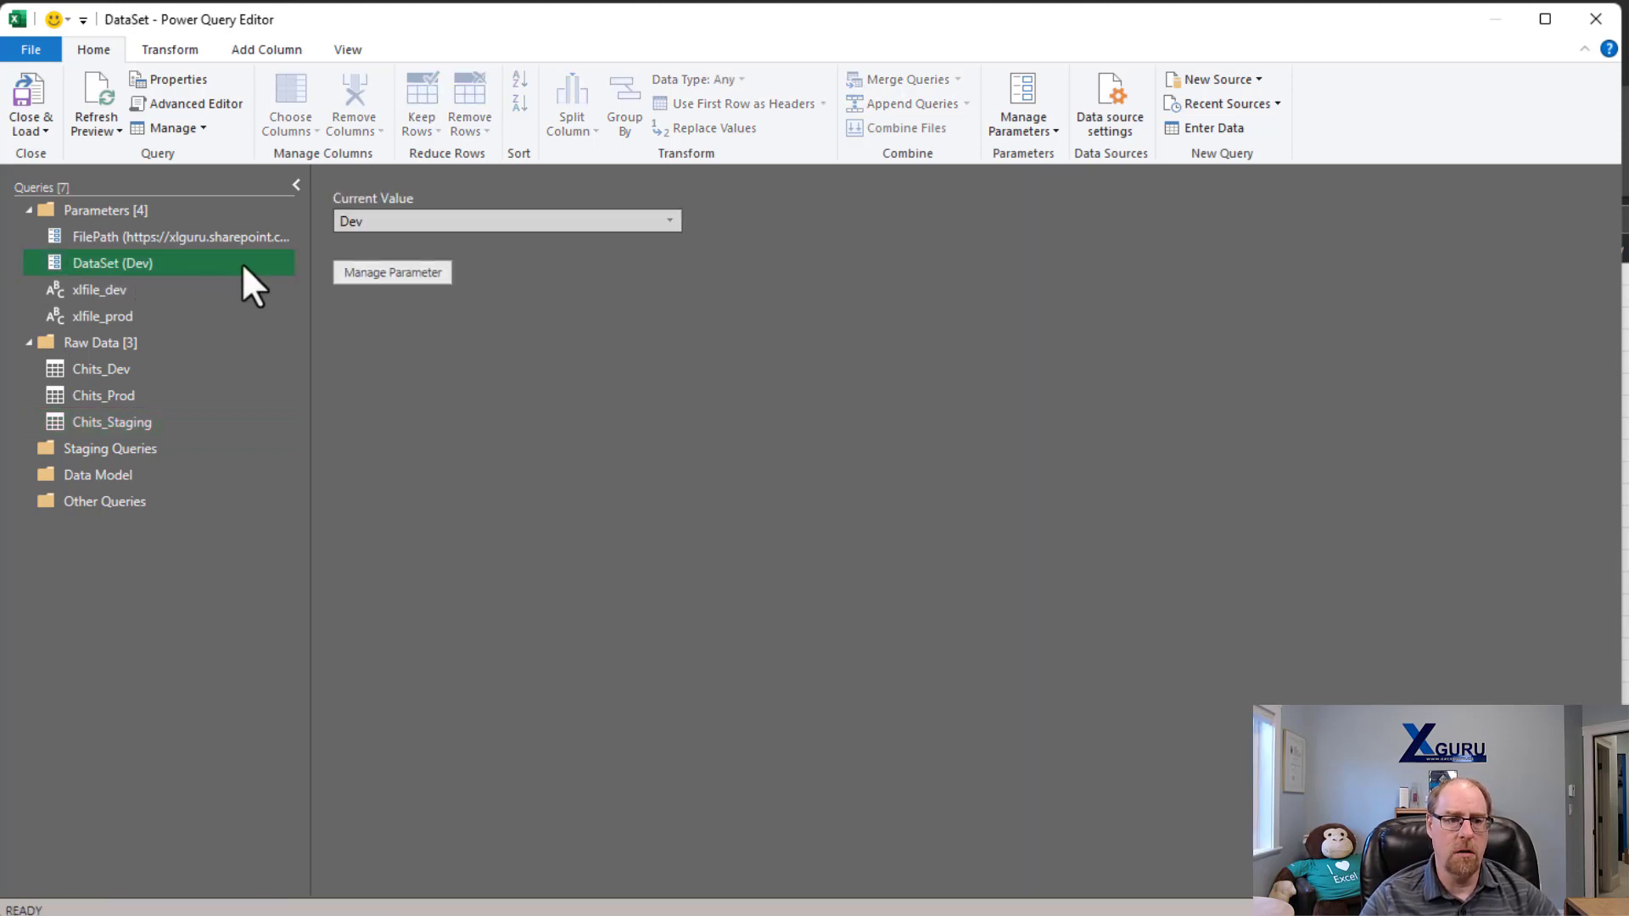
click(670, 219)
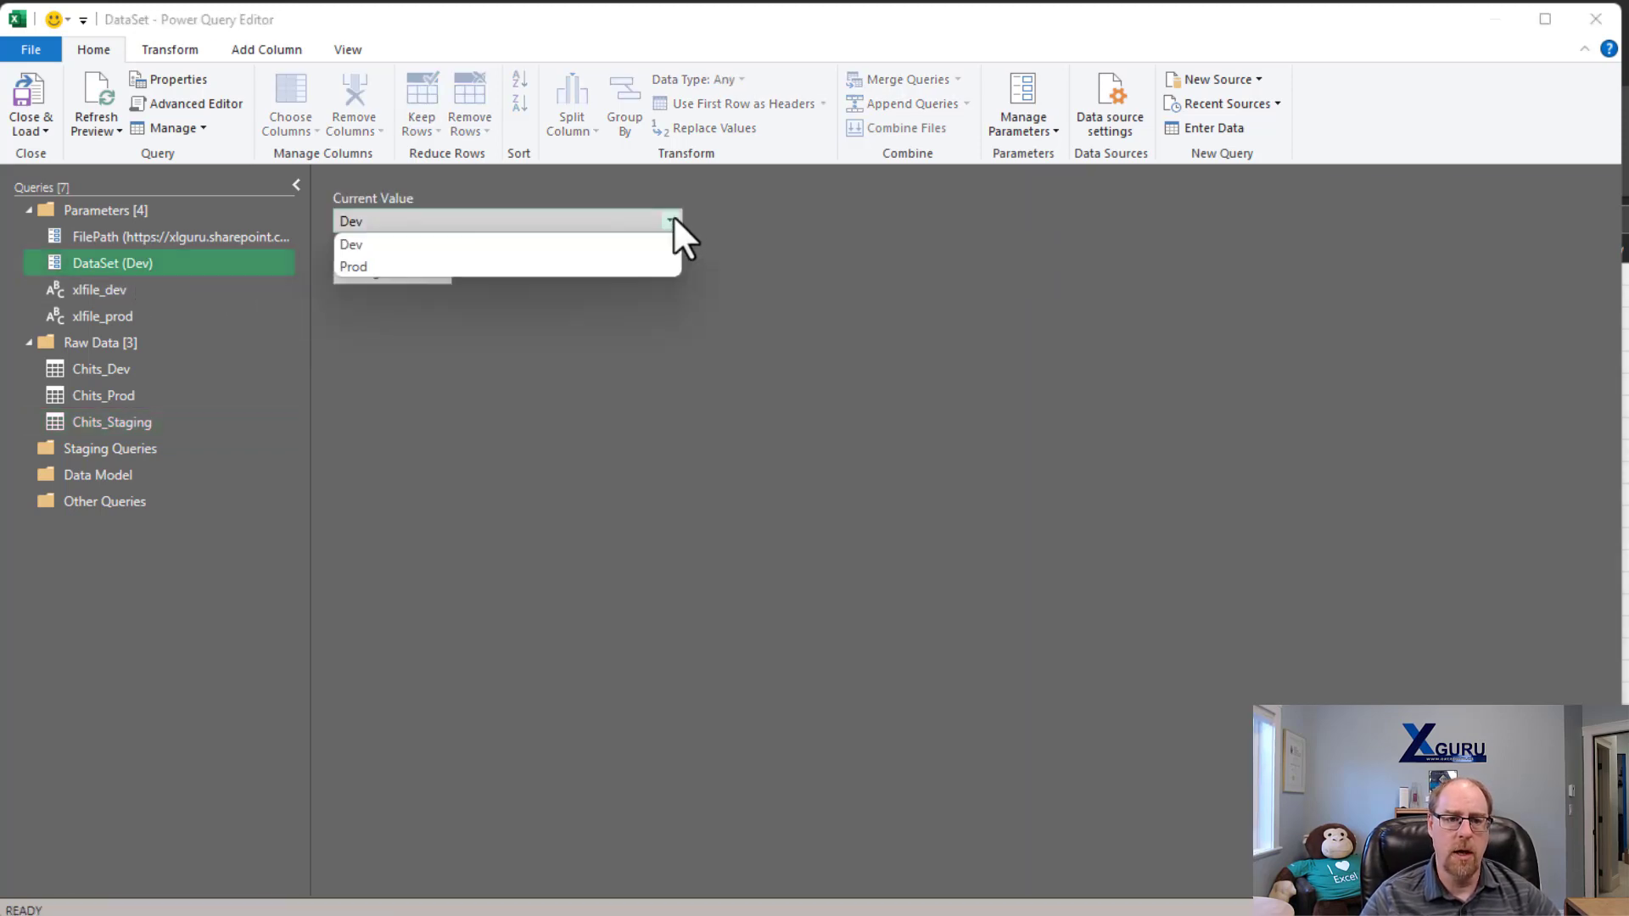
click(644, 265)
click(125, 419)
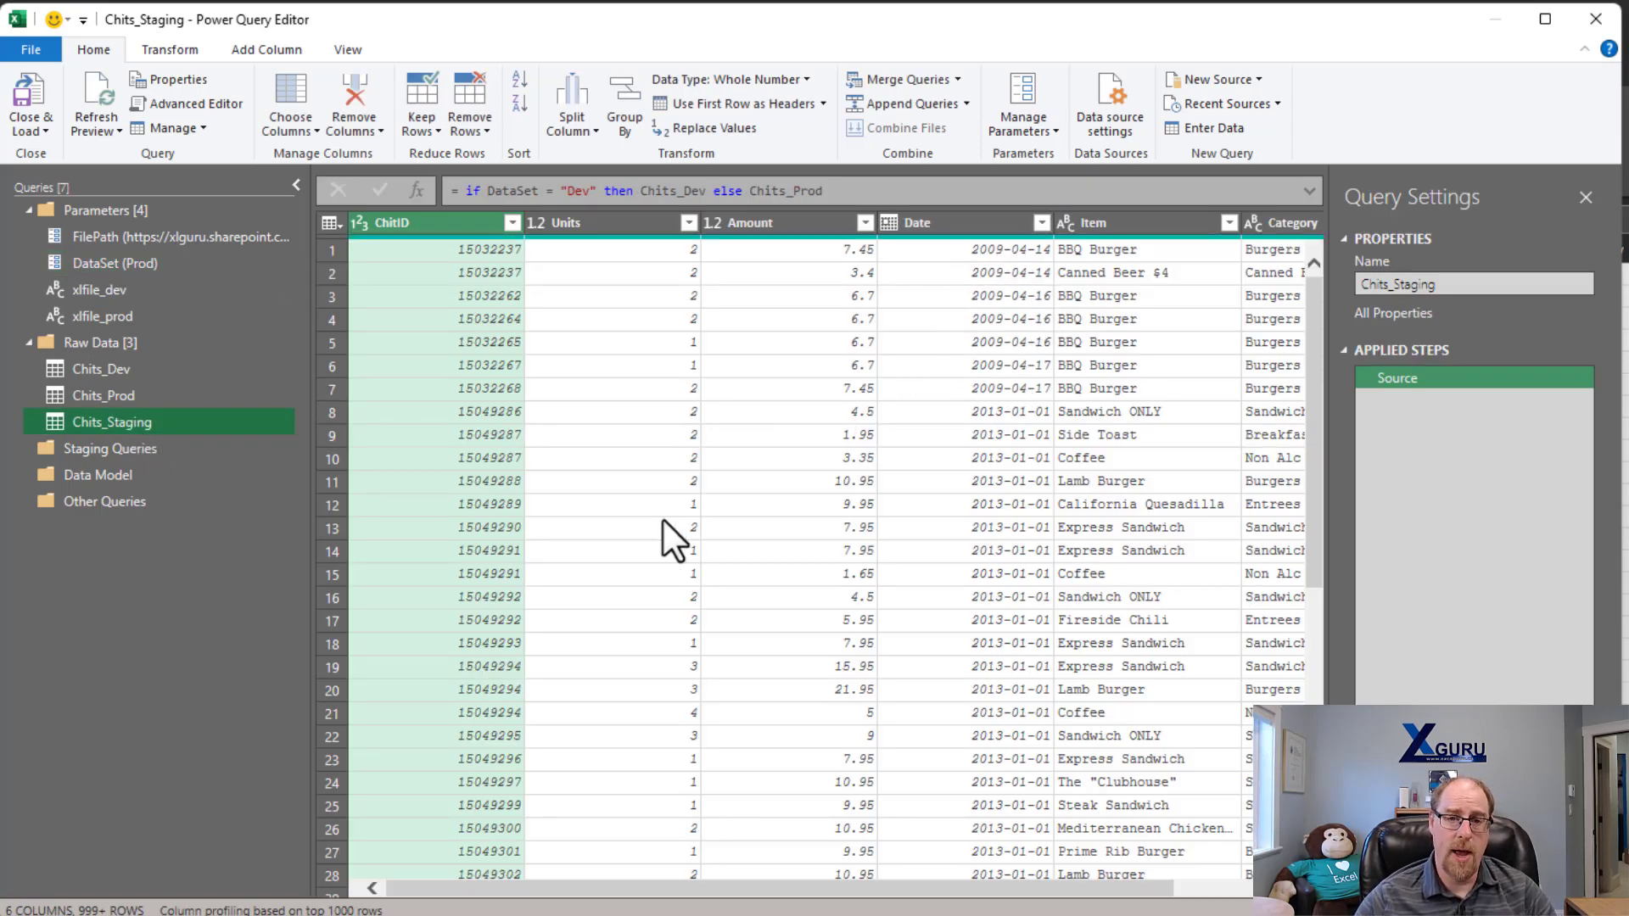
click(184, 265)
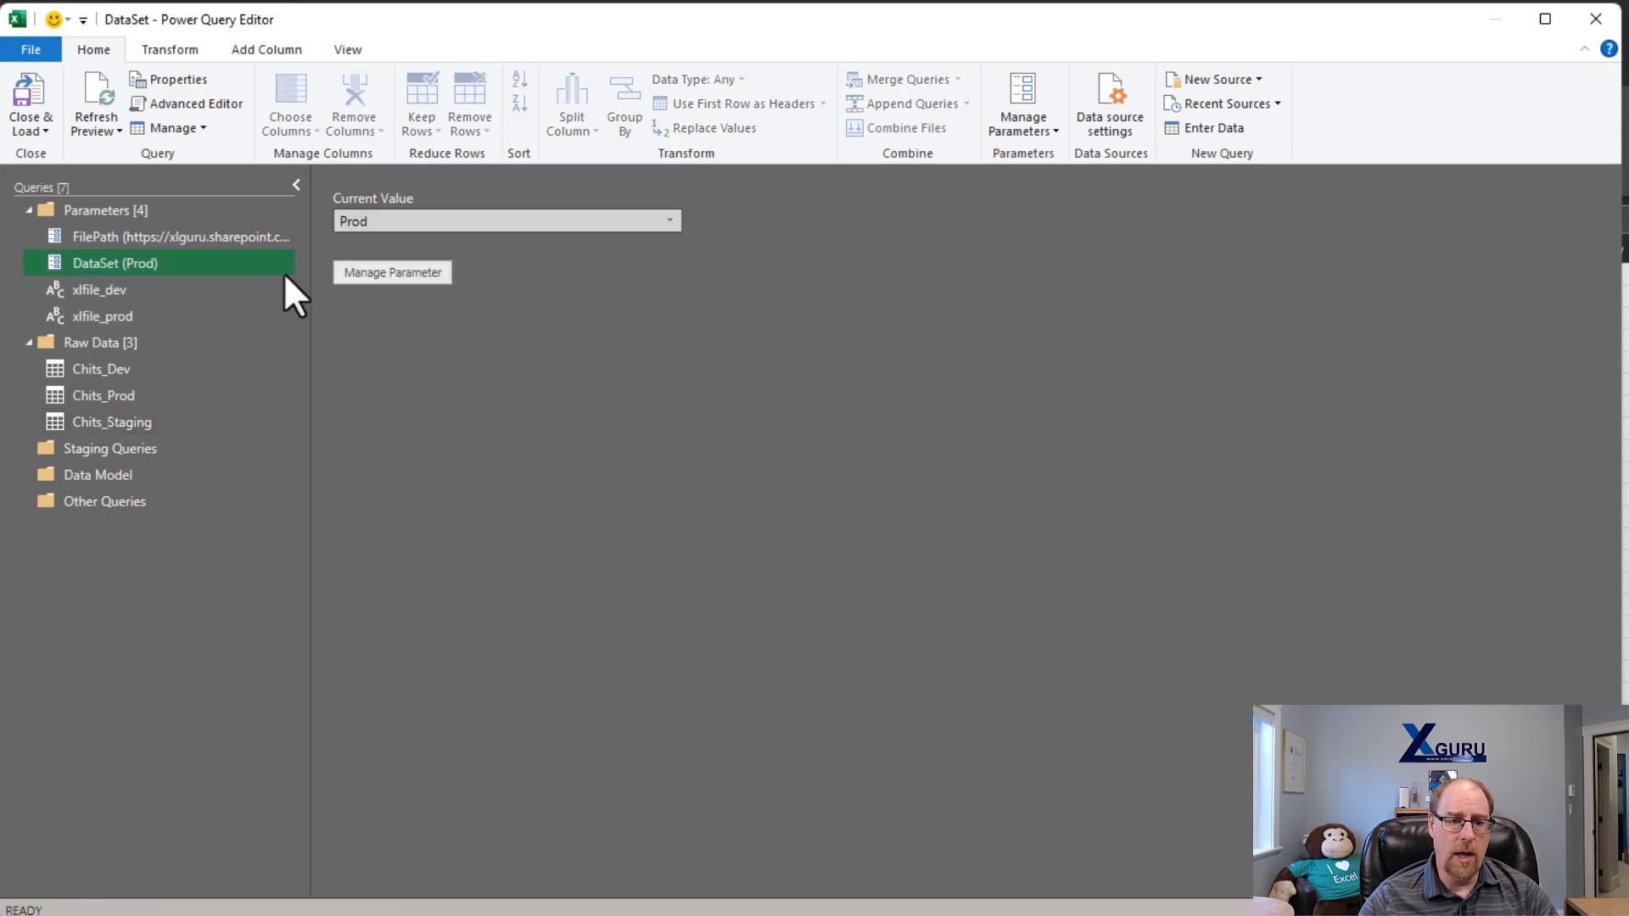
click(676, 216)
click(622, 248)
click(147, 424)
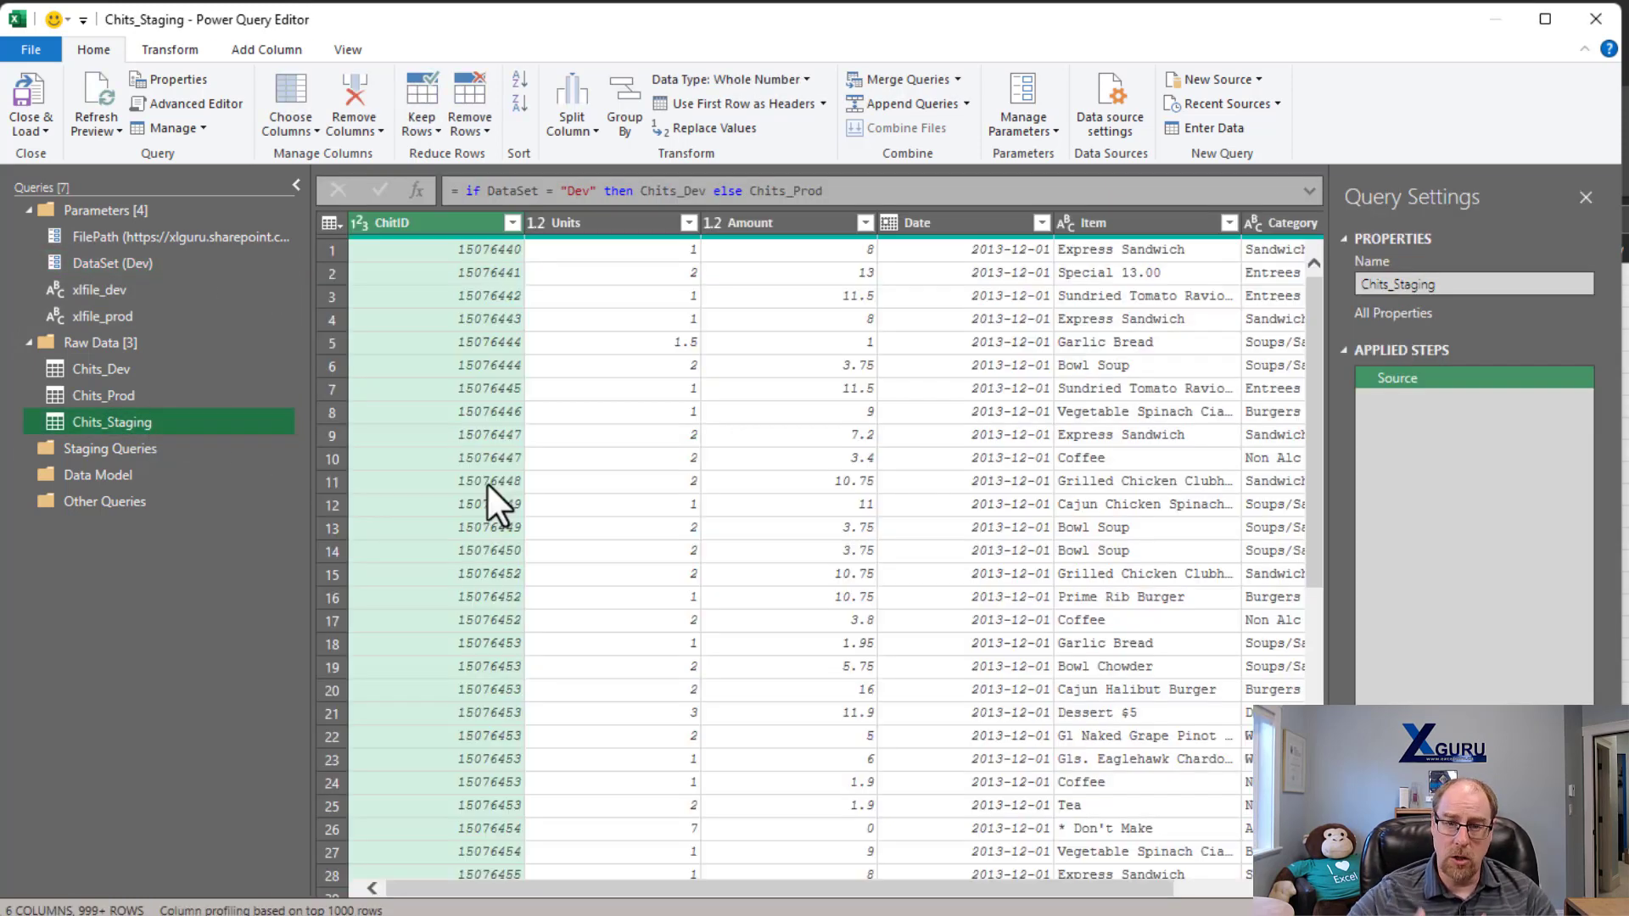